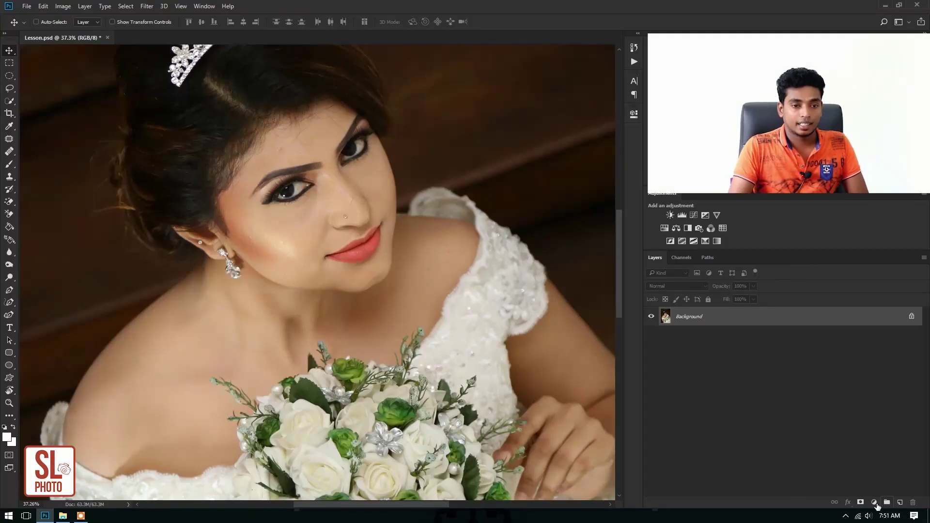
# - Add a Black & White adjustment layer over the bride portrait
pyautogui.click(874, 503)
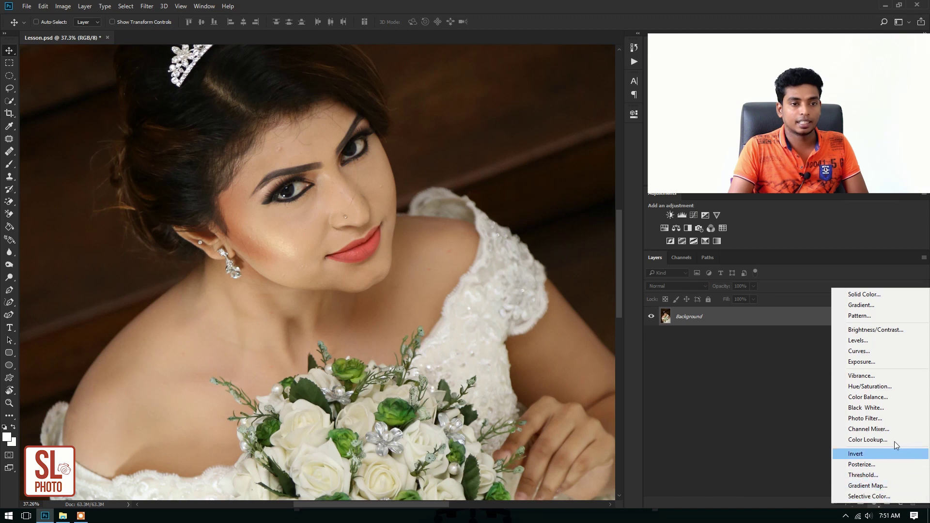
pyautogui.click(886, 408)
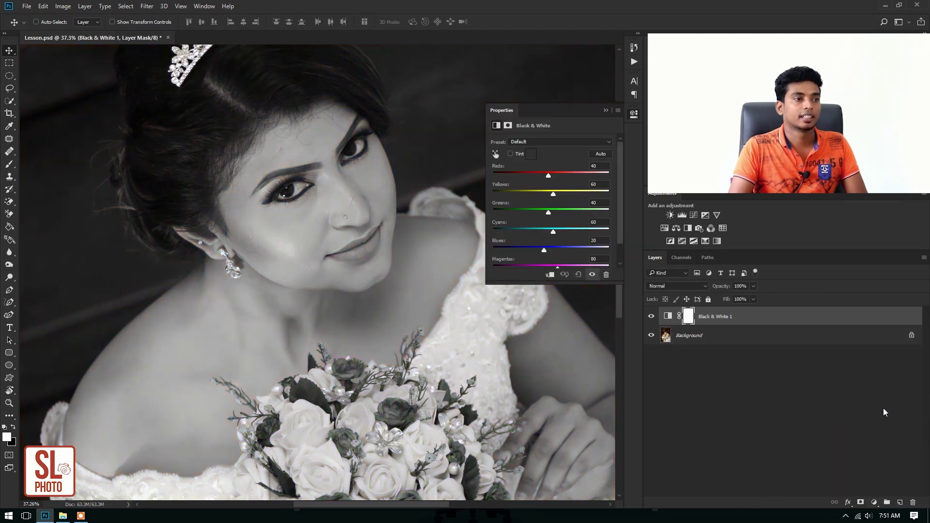
pyautogui.moveTo(401, 320); pyautogui.dragTo(369, 303)
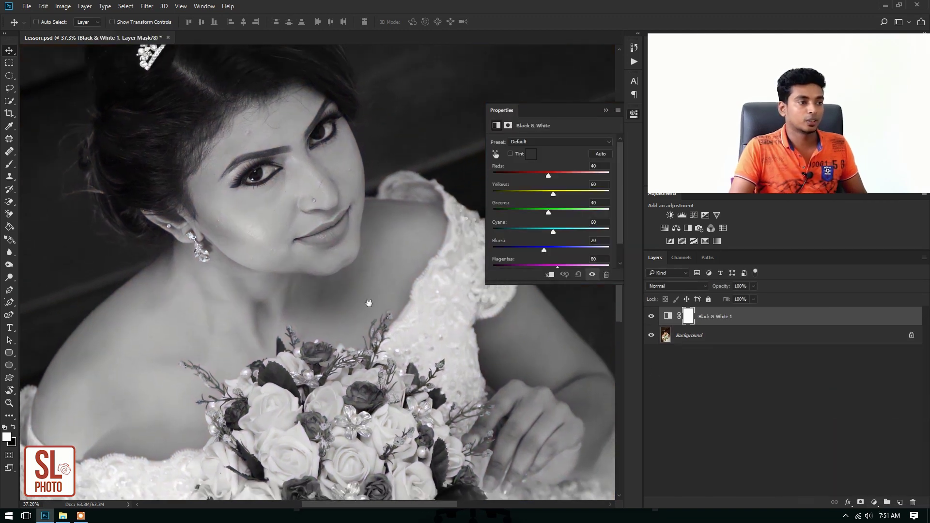
pyautogui.scroll(-1, 333, 276)
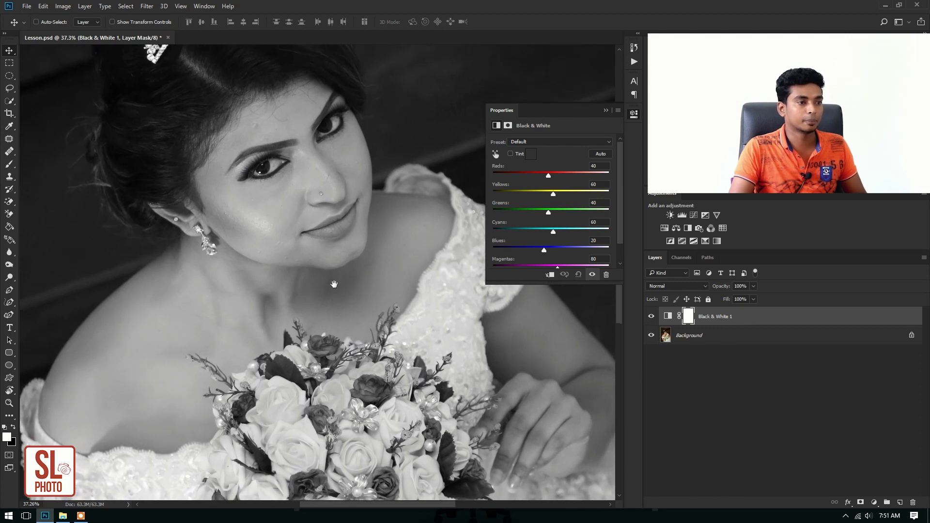
pyautogui.moveTo(374, 273); pyautogui.dragTo(368, 277)
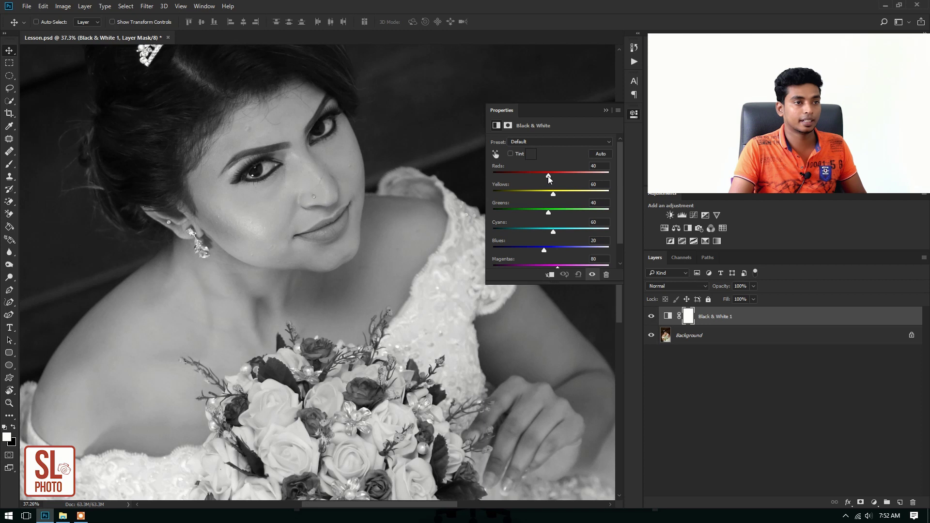
# - Set Reds to -148 and Yellows to 144, then toggle the adjustment off and on to compare
pyautogui.moveTo(548, 176); pyautogui.dragTo(528, 176)
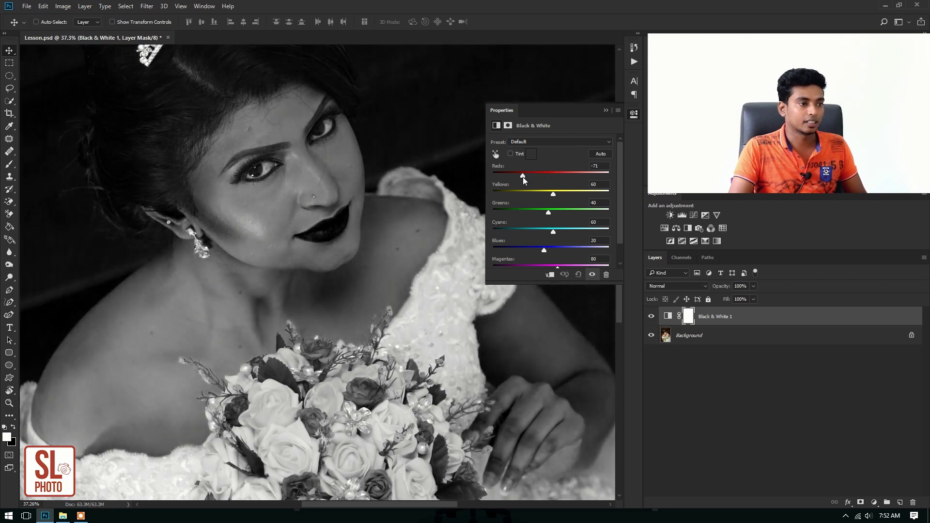
pyautogui.moveTo(518, 176); pyautogui.dragTo(515, 177)
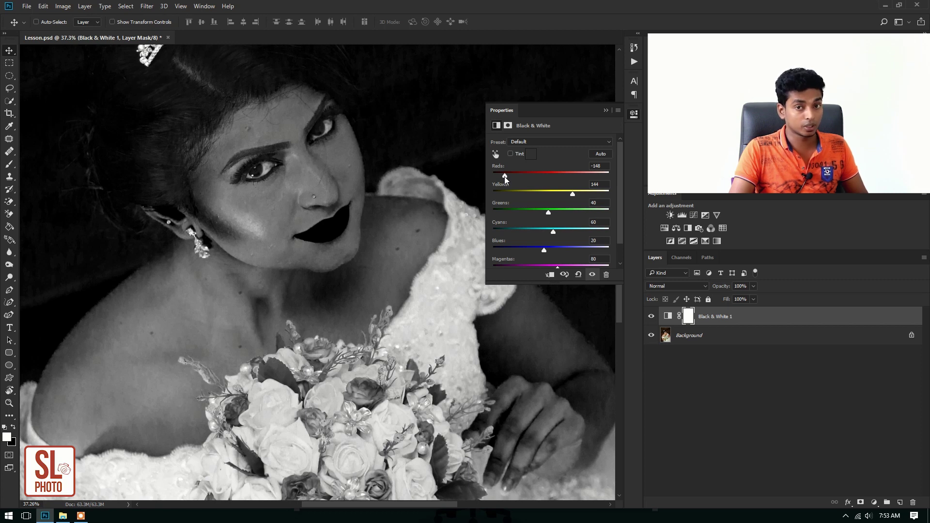
pyautogui.click(652, 317)
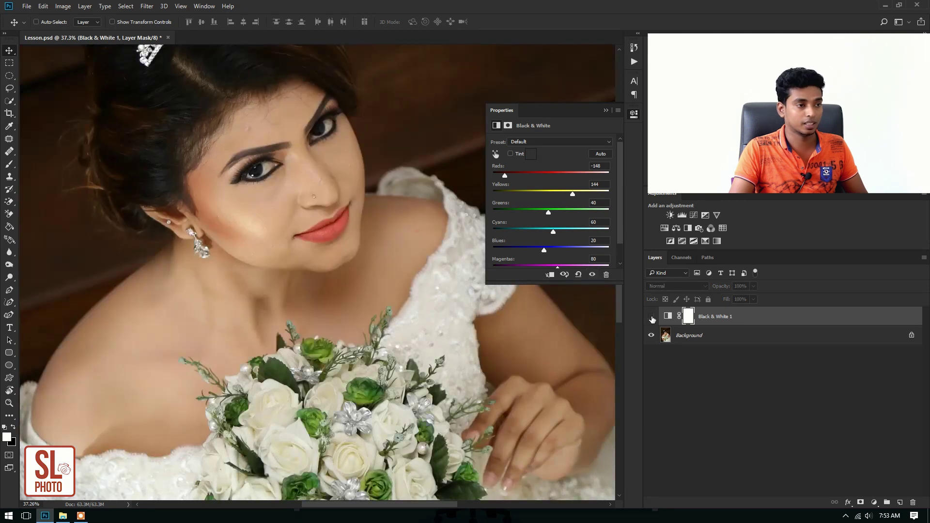
pyautogui.click(652, 318)
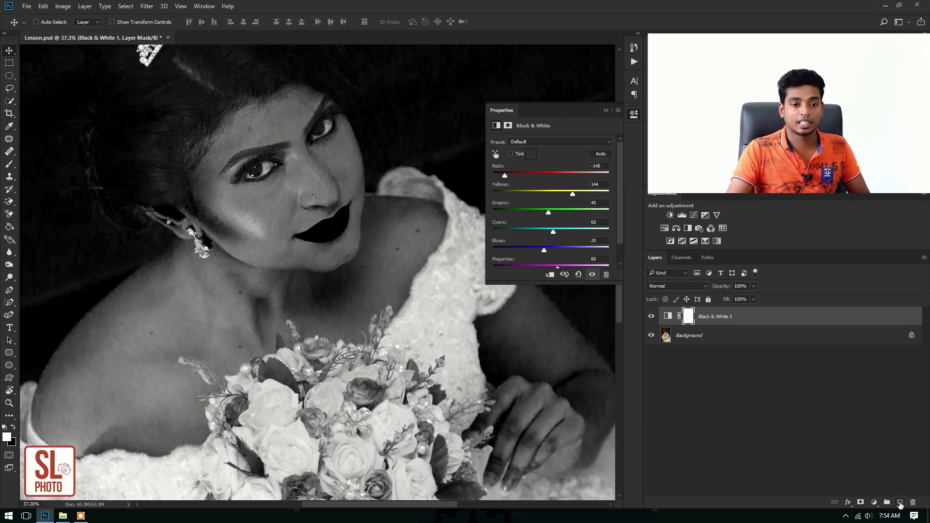
# - Create an empty Layer 1 between Background and Black & White 1 via the New Layer dialog
pyautogui.click(900, 504)
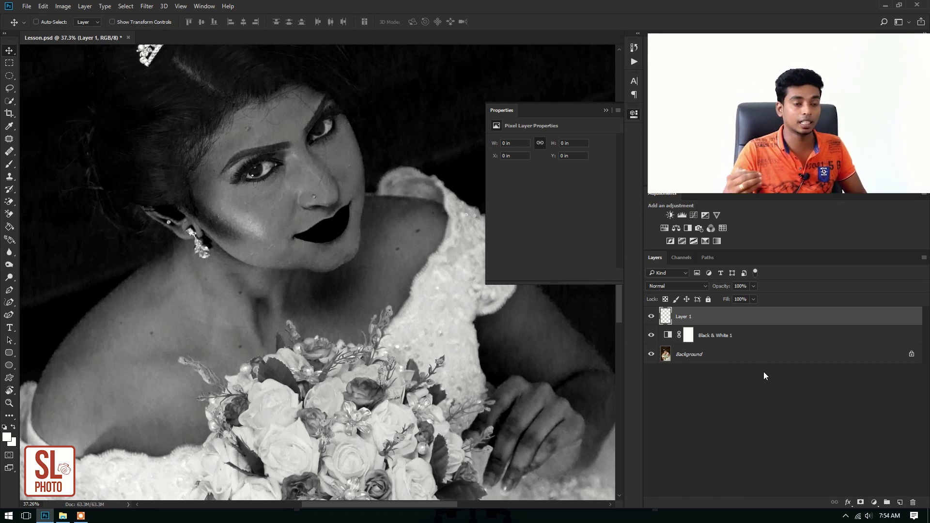
pyautogui.moveTo(750, 318); pyautogui.dragTo(743, 341)
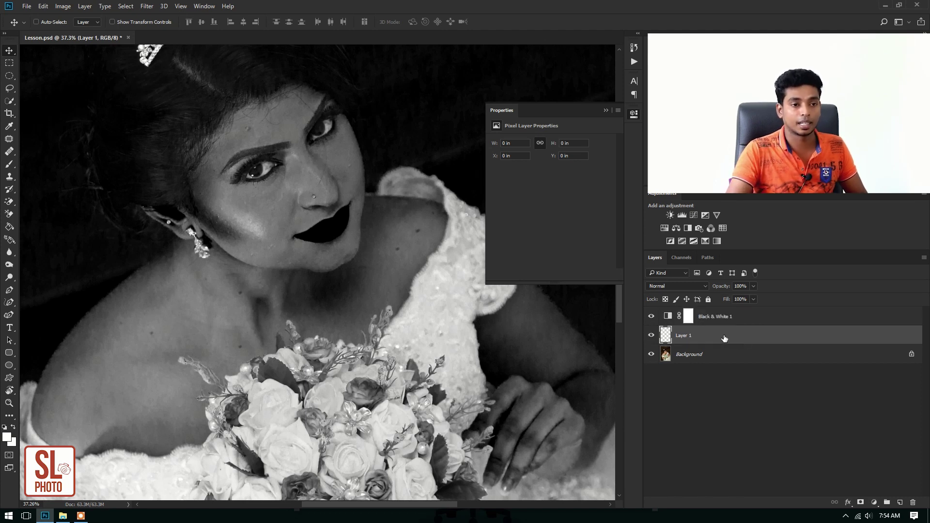
pyautogui.moveTo(710, 339); pyautogui.dragTo(913, 502)
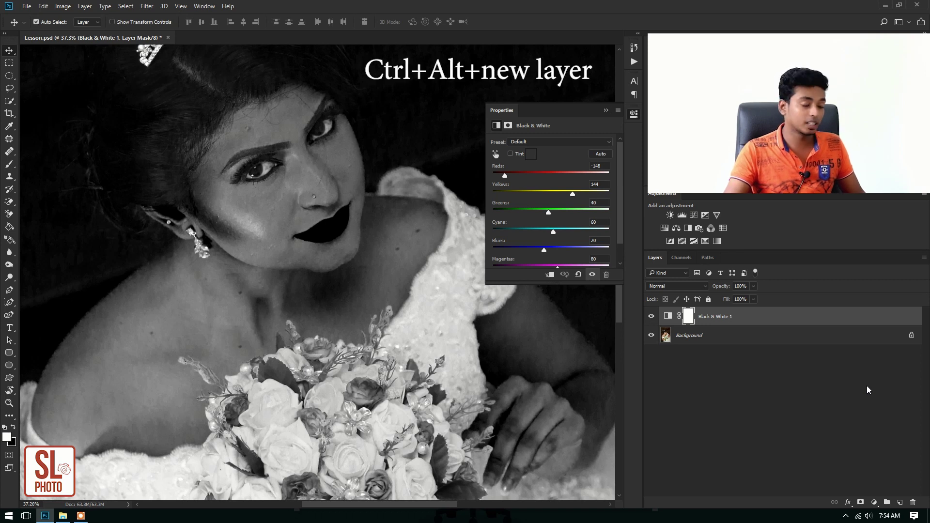
pyautogui.keyDown('ctrl'); pyautogui.keyDown('alt'); pyautogui.click(899, 504); pyautogui.keyUp('alt'); pyautogui.keyUp('ctrl')
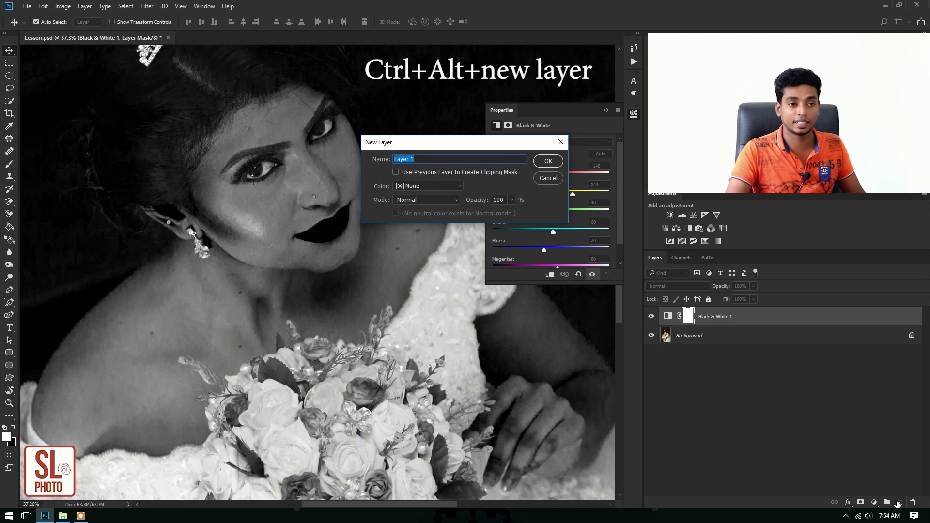
pyautogui.click(548, 162)
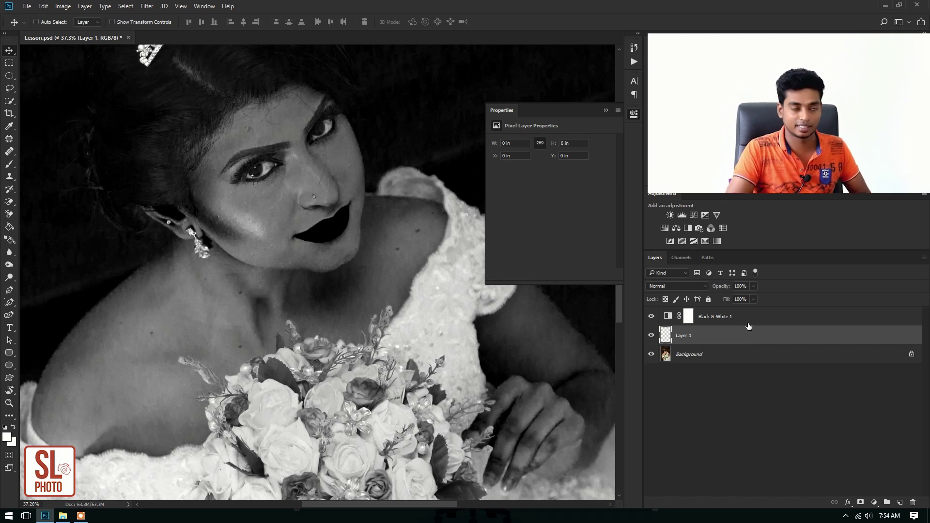
# - Close the Properties panel and zoom into the bride's shoulder skin
pyautogui.click(435, 326)
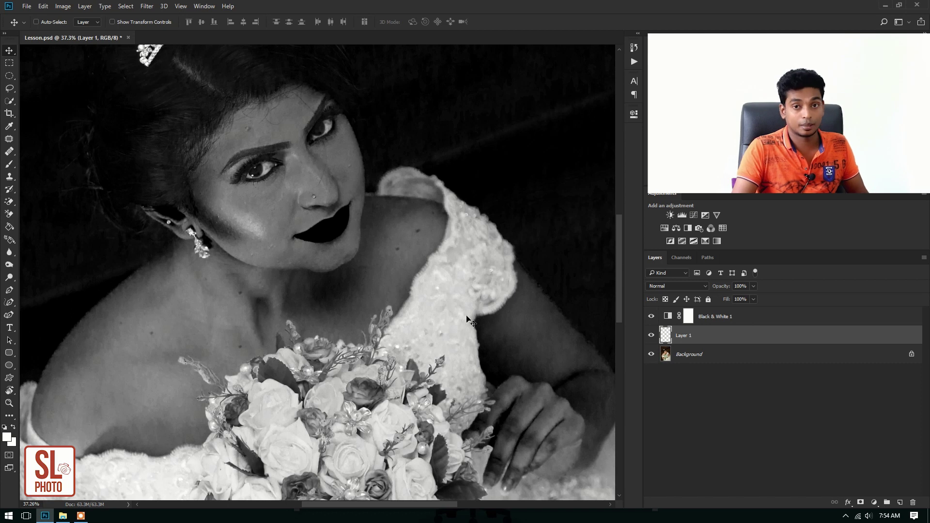
pyautogui.moveTo(156, 337); pyautogui.dragTo(266, 332)
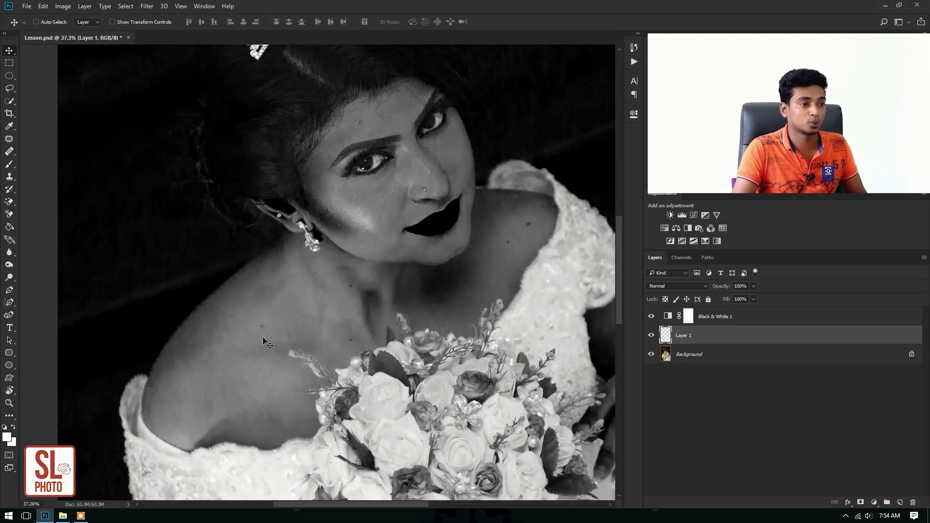
pyautogui.scroll(5, 263, 346)
pyautogui.scroll(-3, 263, 340)
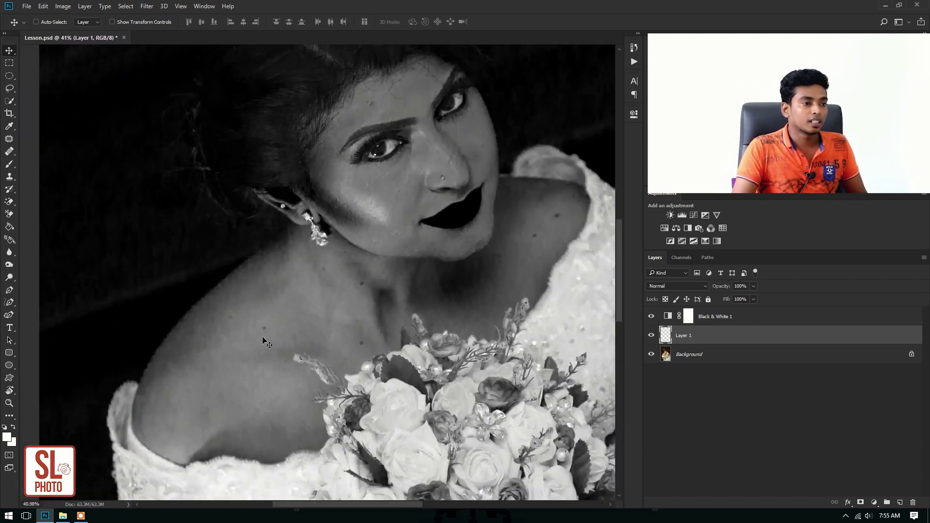
pyautogui.scroll(3, 263, 341)
pyautogui.scroll(-3, 262, 341)
pyautogui.scroll(4, 263, 341)
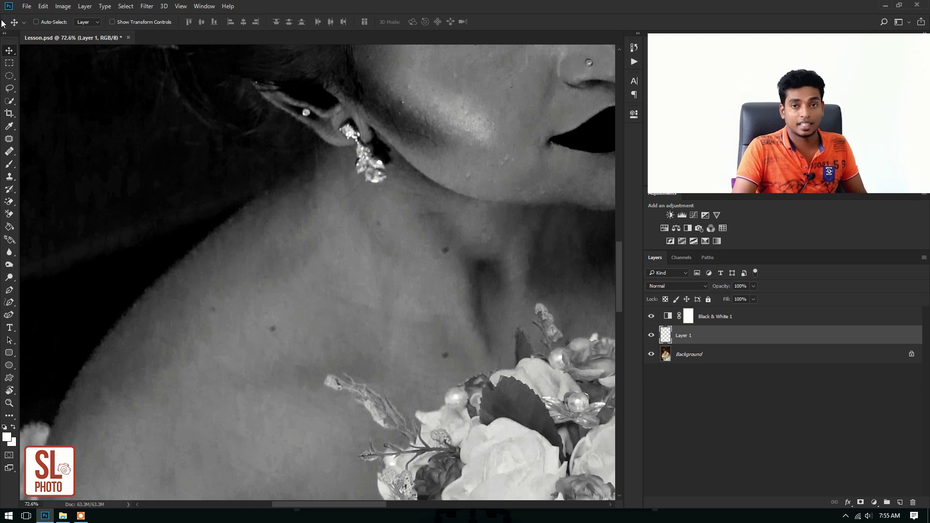
# - Turn on Zoom with Scroll Wheel in the Tools preferences and test zooming with the wheel
pyautogui.click(44, 6)
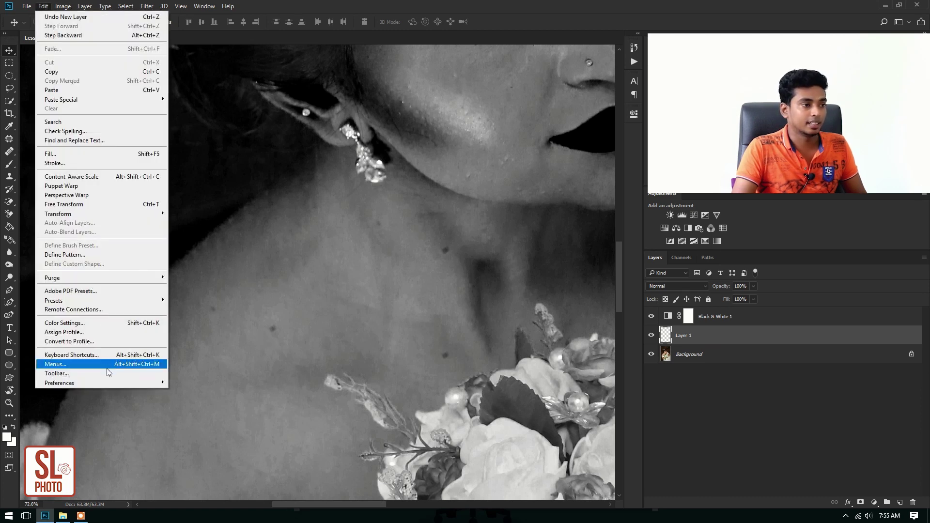
pyautogui.moveTo(60, 383)
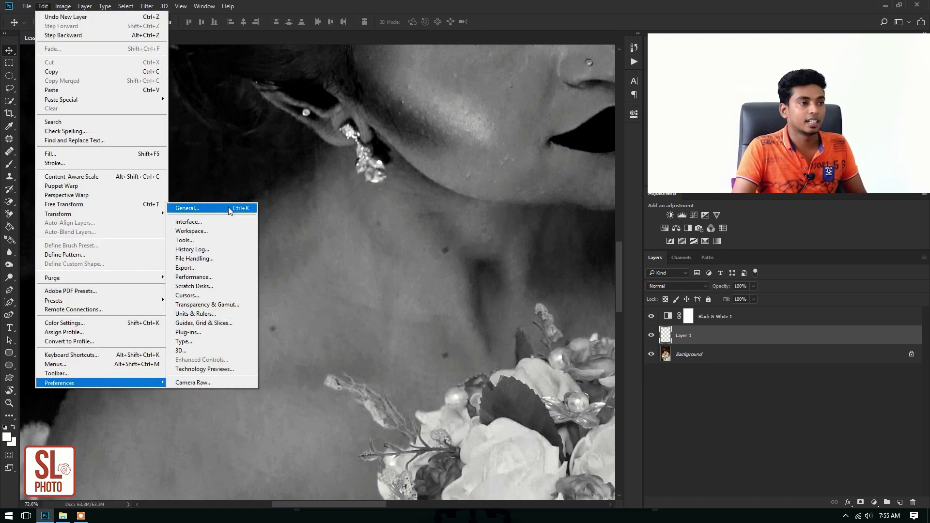
pyautogui.click(187, 208)
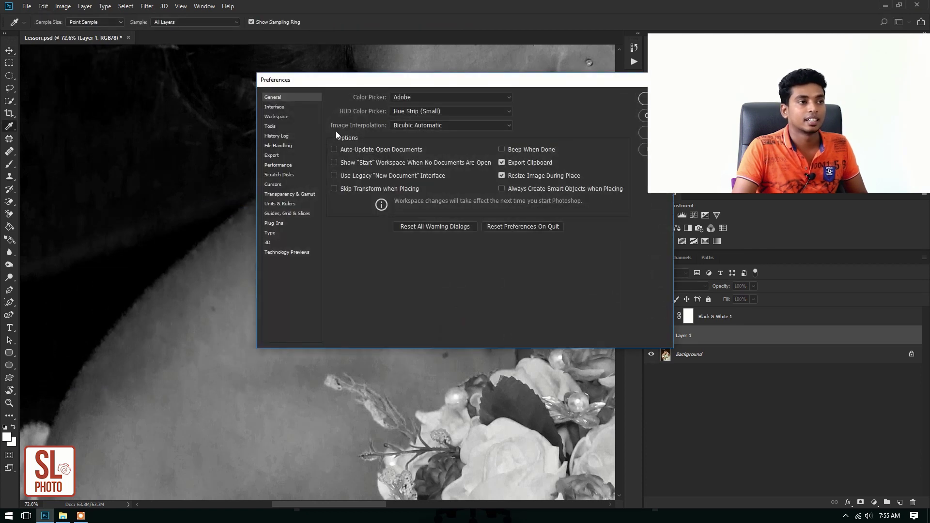
pyautogui.click(270, 126)
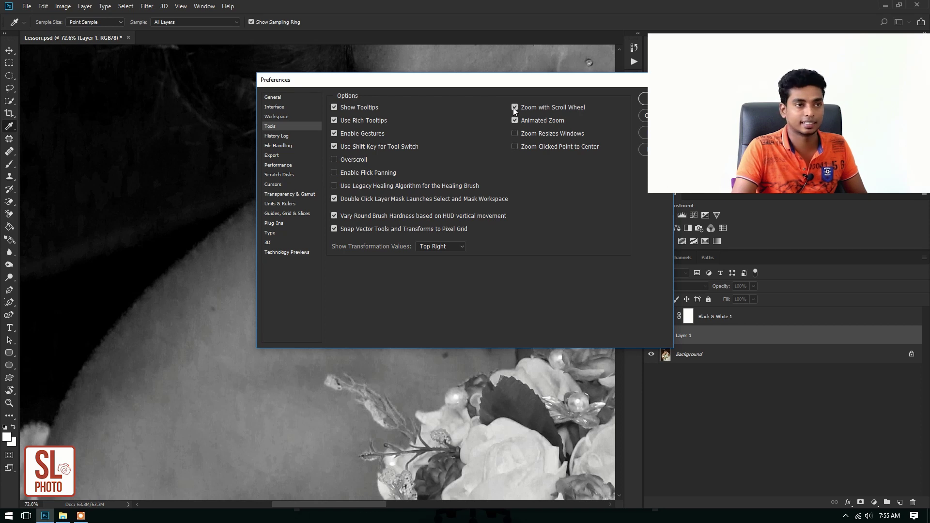
pyautogui.click(640, 100)
pyautogui.scroll(-5, 394, 380)
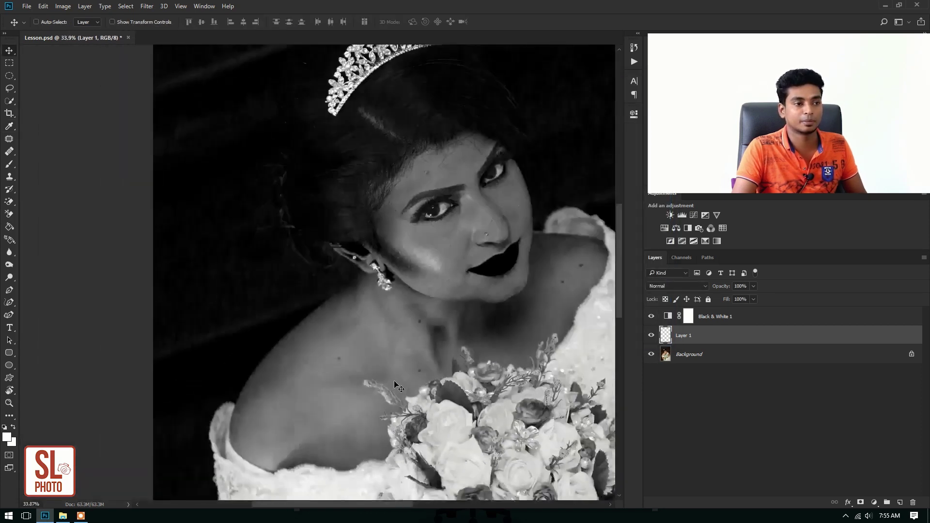
pyautogui.scroll(3, 394, 380)
pyautogui.scroll(-2, 393, 376)
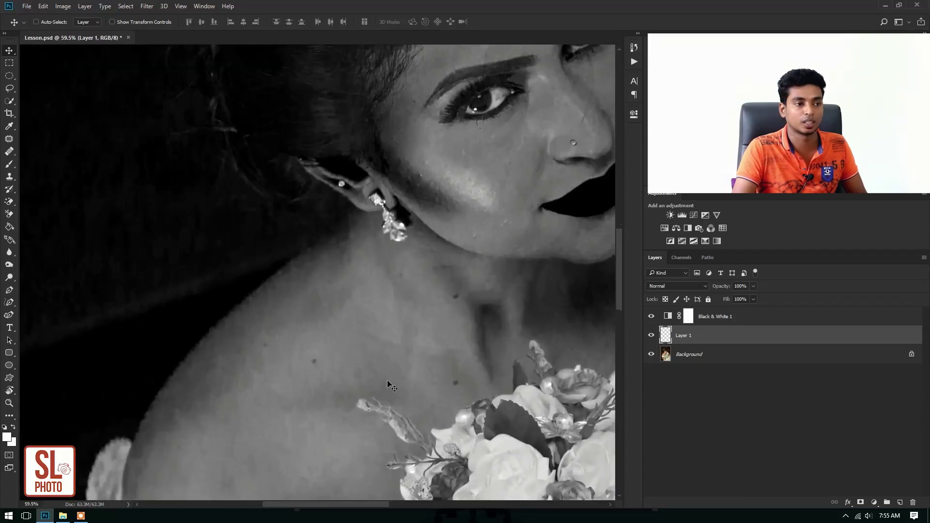
pyautogui.scroll(5, 388, 380)
pyautogui.scroll(-4, 376, 381)
pyautogui.scroll(-1, 377, 380)
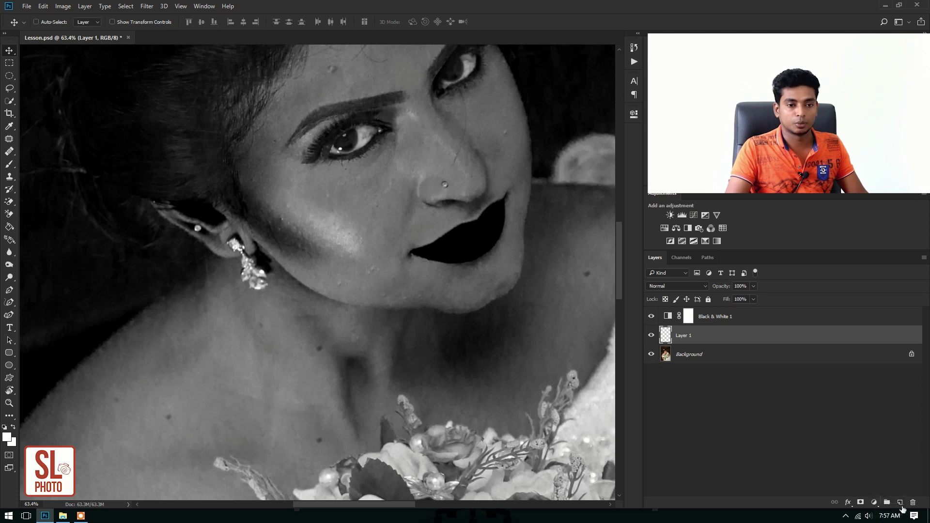
# - Add Layer 2, hide the Background, and fill Layer 2 with white
pyautogui.click(900, 503)
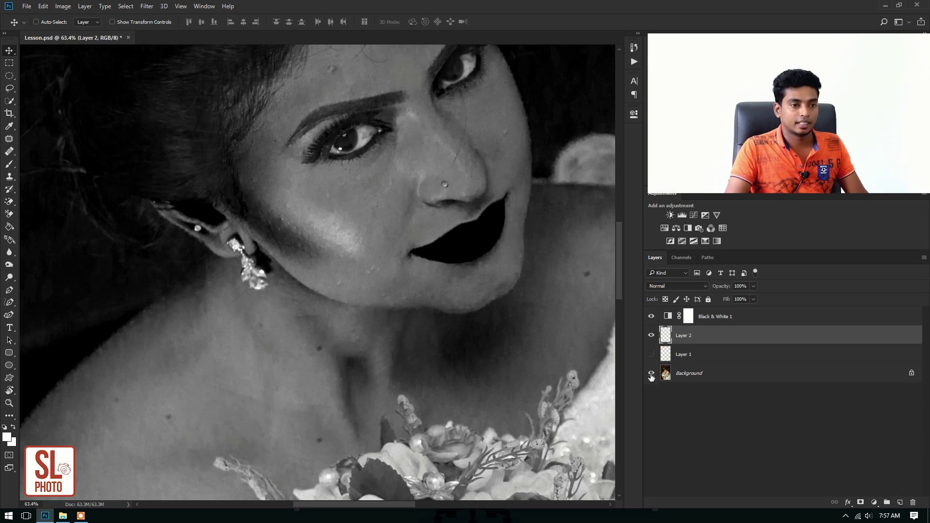
pyautogui.click(652, 374)
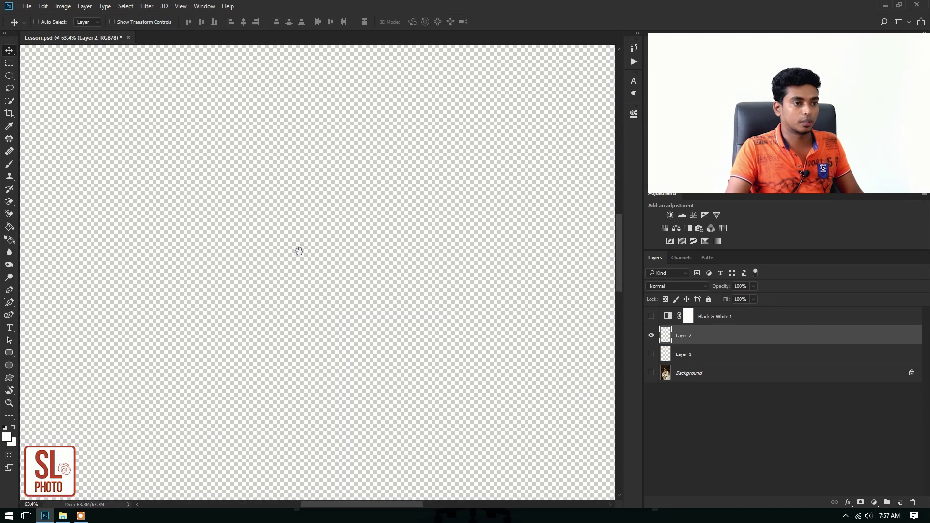
pyautogui.scroll(-5, 299, 251)
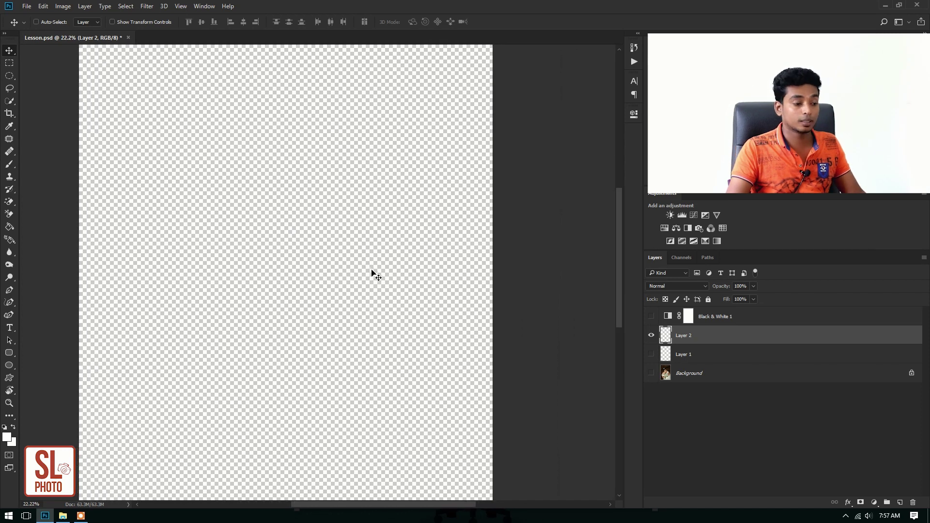
pyautogui.hotkey('ctrl', 'BackSpace')
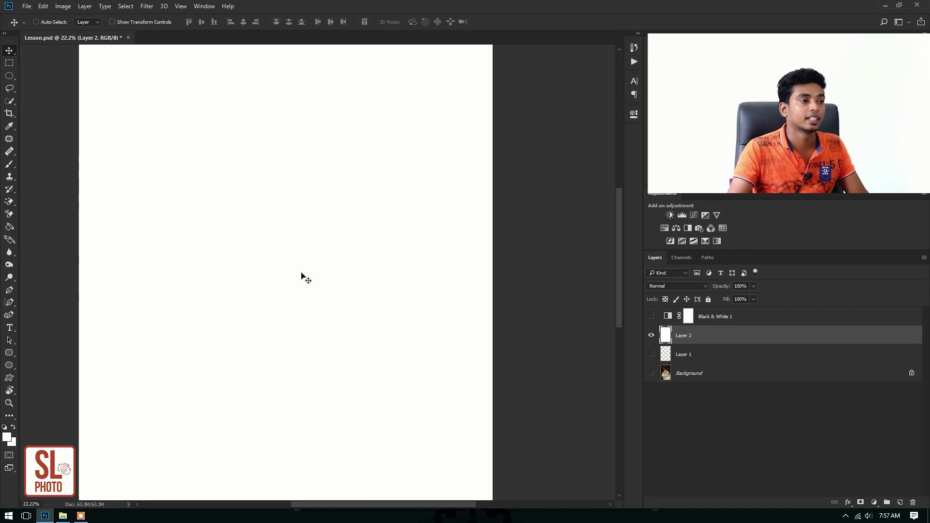
pyautogui.scroll(2, 335, 271)
pyautogui.scroll(-3, 342, 236)
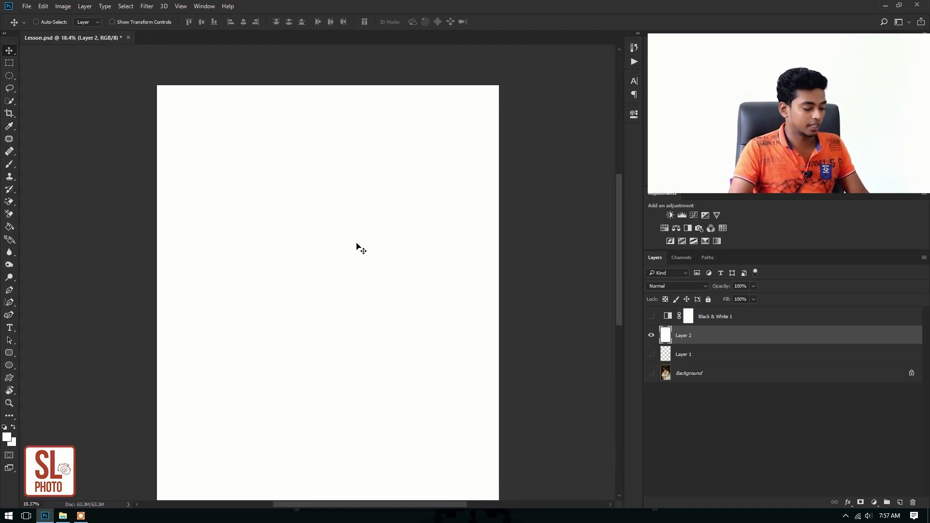
# - Paint one large 2586 px peach (fab58b) circle on Layer 2 with the Brush tool
pyautogui.press('b')
pyautogui.moveTo(332, 218); pyautogui.dragTo(387, 226)
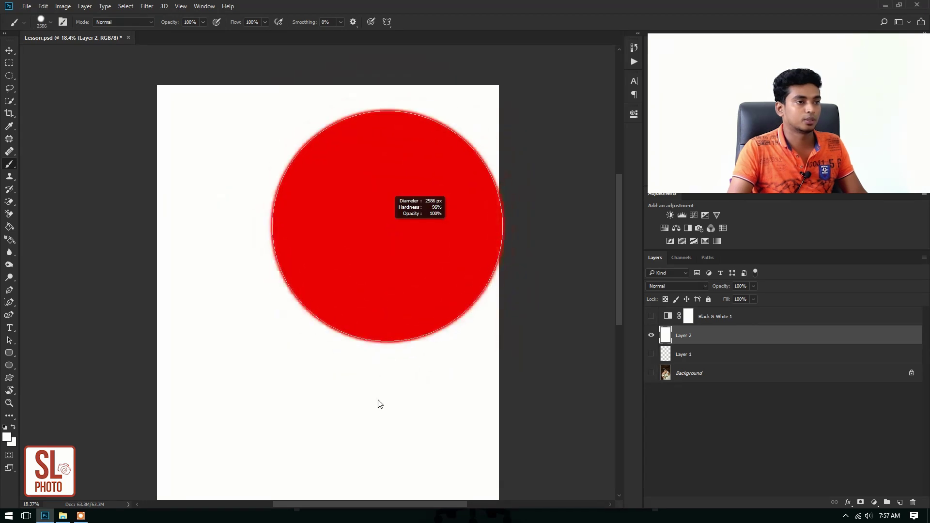
pyautogui.moveTo(387, 226); pyautogui.dragTo(378, 403)
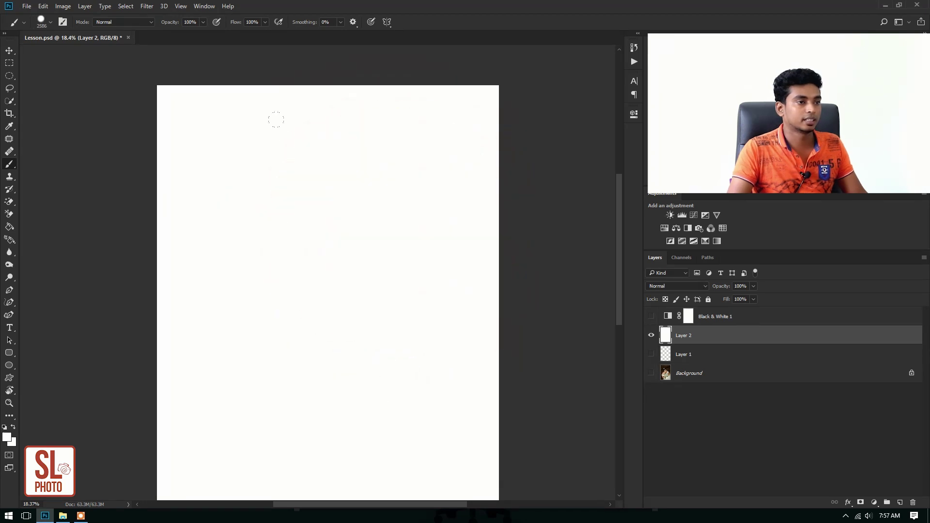
pyautogui.click(7, 438)
pyautogui.moveTo(681, 435); pyautogui.dragTo(682, 434)
pyautogui.click(600, 321)
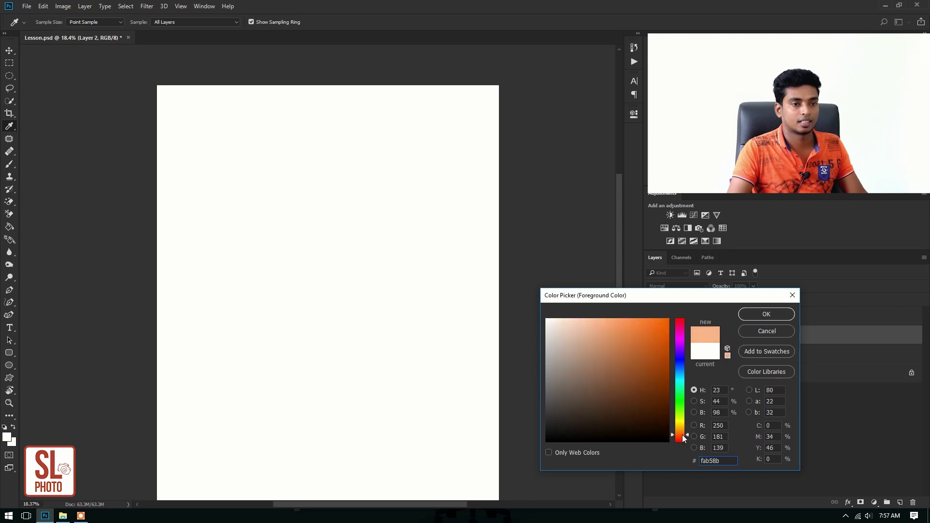
pyautogui.click(760, 315)
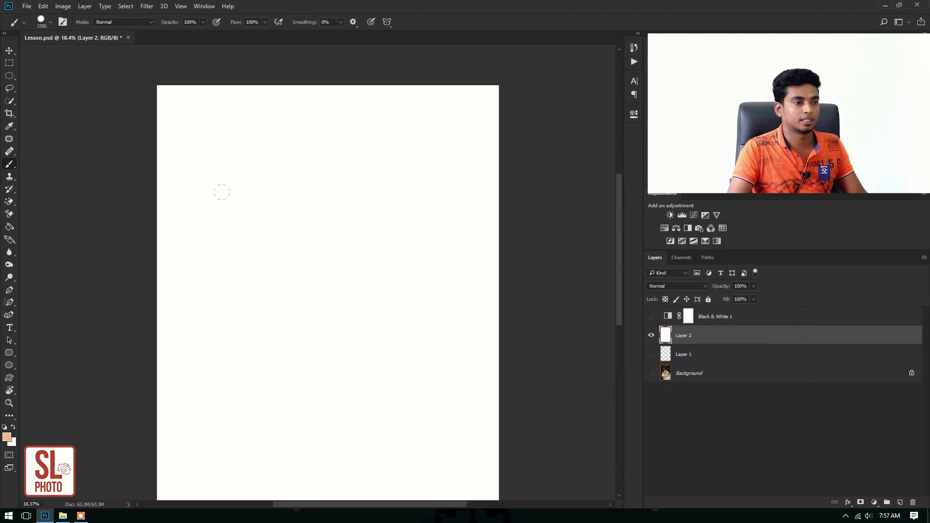
pyautogui.click(330, 299)
pyautogui.scroll(3, 347, 264)
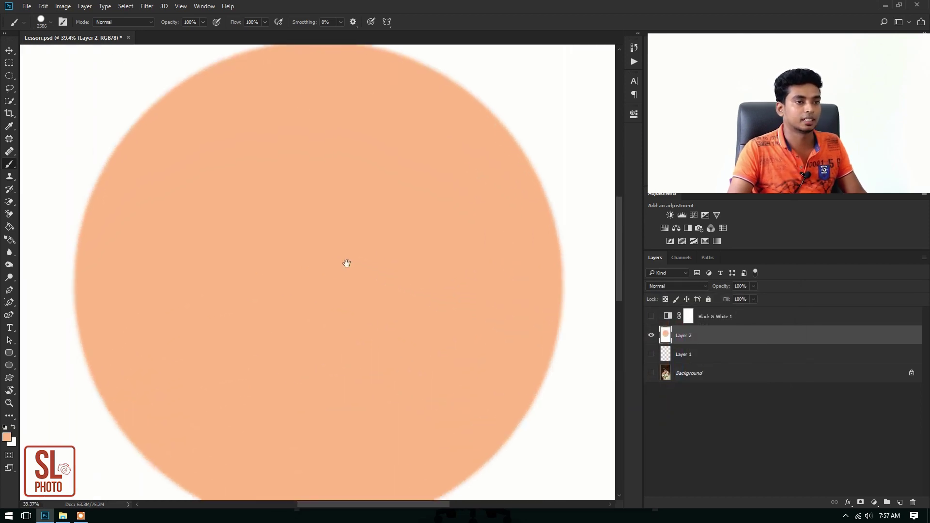
pyautogui.moveTo(369, 245); pyautogui.dragTo(133, 257)
# - Shrink the brush to 70 px and paint three slightly darker tan spots on the circle
pyautogui.scroll(1, 368, 237)
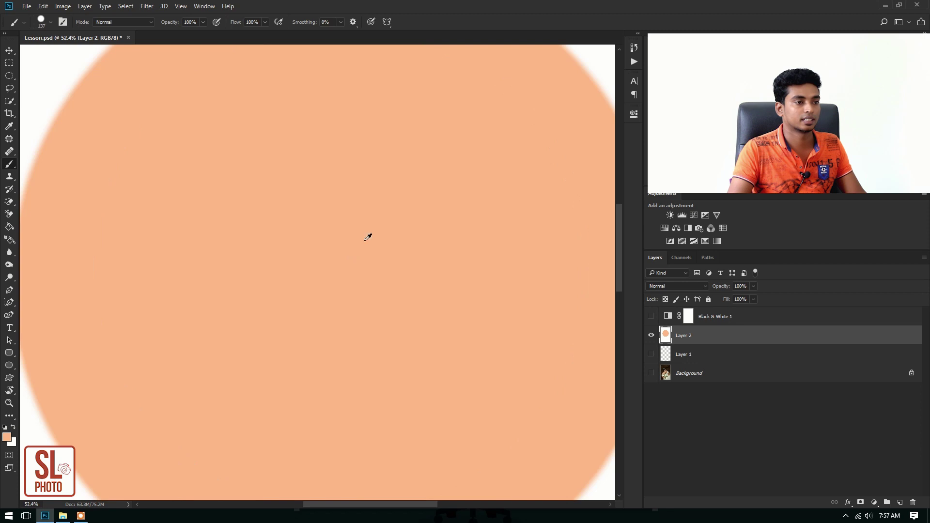
pyautogui.moveTo(368, 237); pyautogui.dragTo(366, 260)
pyautogui.moveTo(365, 226); pyautogui.dragTo(367, 297)
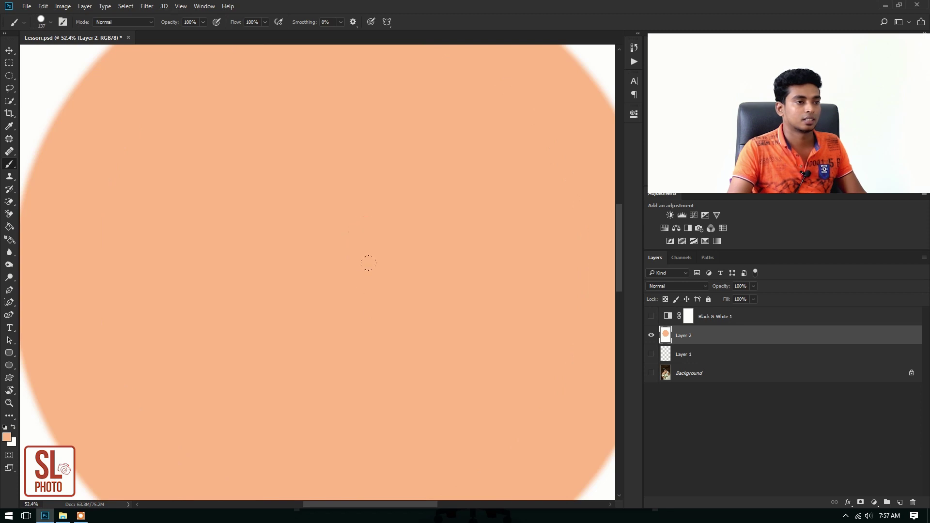
pyautogui.scroll(-1, 376, 264)
pyautogui.scroll(-1, 377, 266)
pyautogui.press('[')
pyautogui.press('[')
pyautogui.press('[')
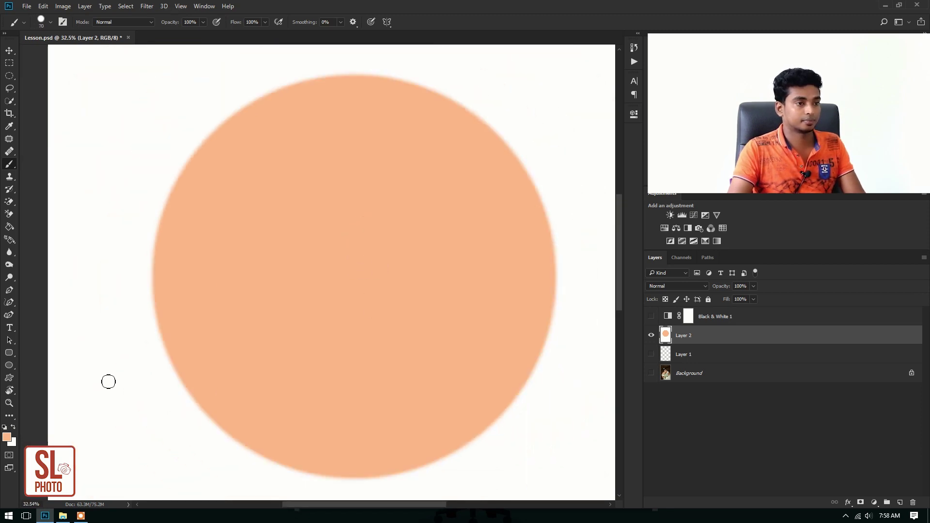
pyautogui.click(8, 437)
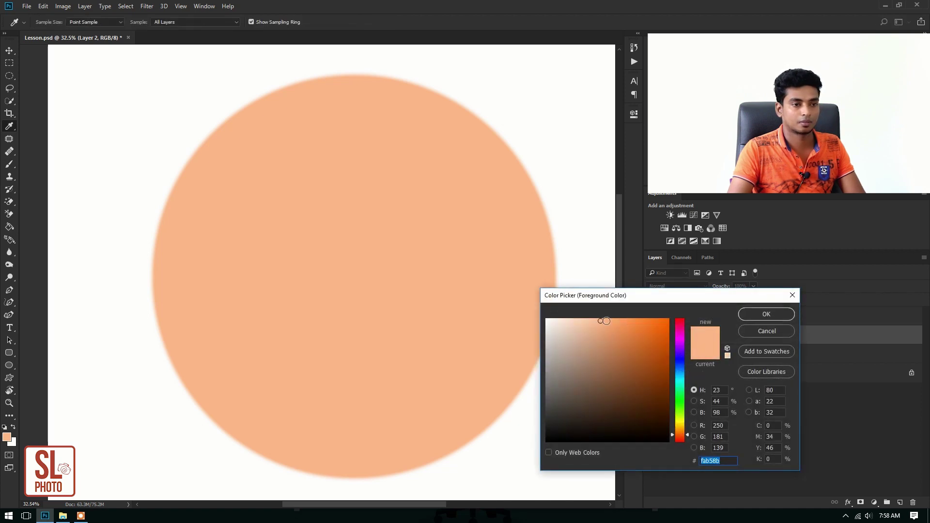
pyautogui.click(610, 330)
pyautogui.click(767, 314)
pyautogui.click(280, 281)
pyautogui.click(432, 265)
pyautogui.click(361, 185)
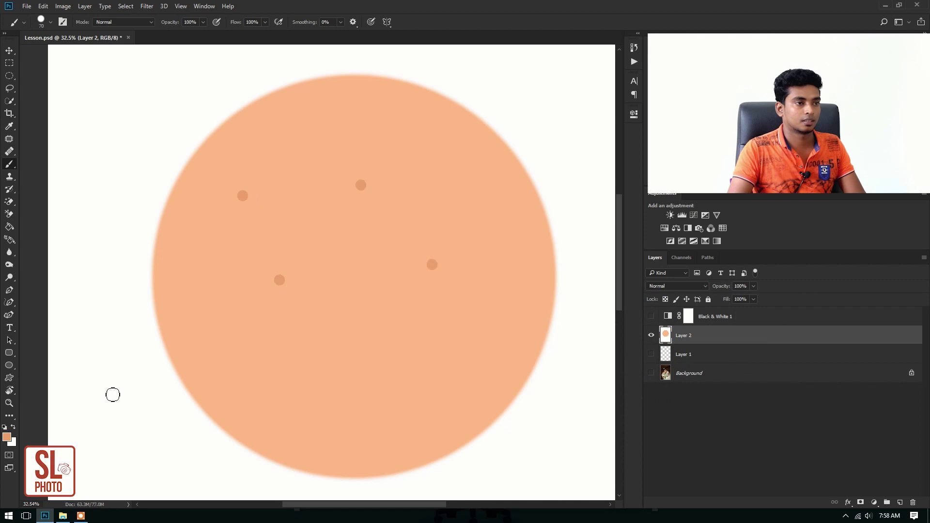
# - Paint three dark brown (b86f43) spots on the circle, then return to the Move tool
pyautogui.click(6, 437)
pyautogui.click(624, 353)
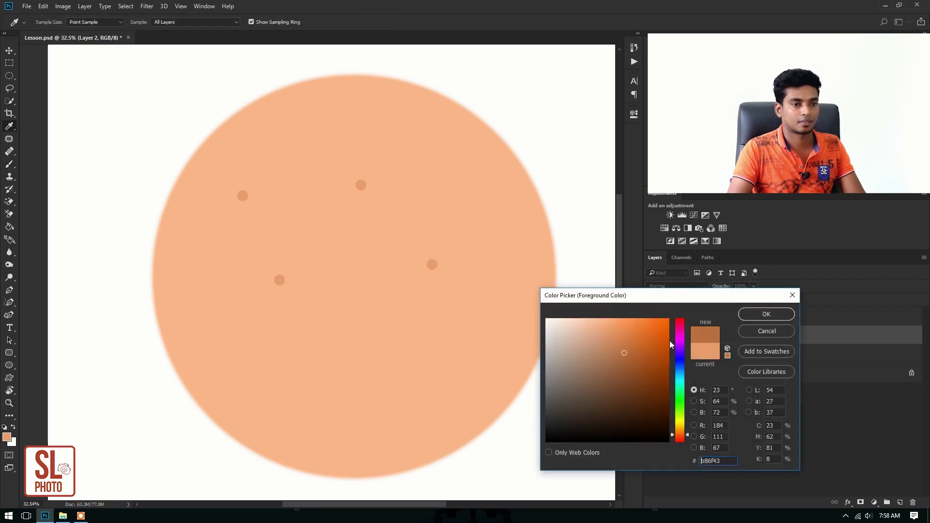
pyautogui.click(767, 315)
pyautogui.click(382, 326)
pyautogui.click(344, 249)
pyautogui.click(200, 297)
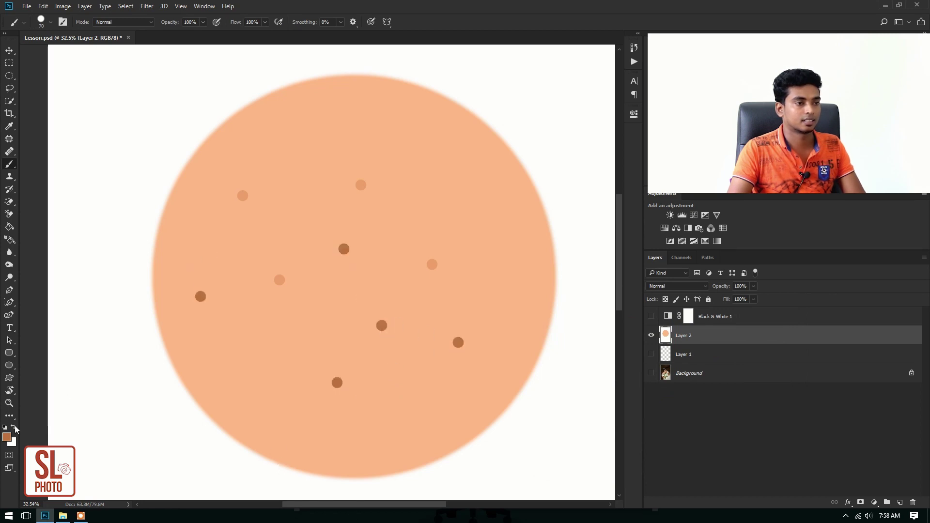
pyautogui.scroll(-3, 455, 272)
pyautogui.press('v')
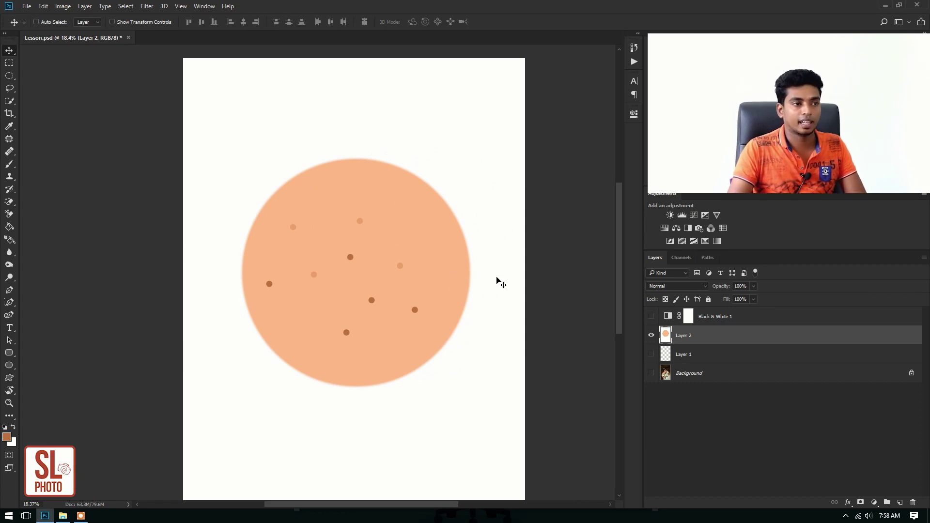
pyautogui.scroll(3, 480, 276)
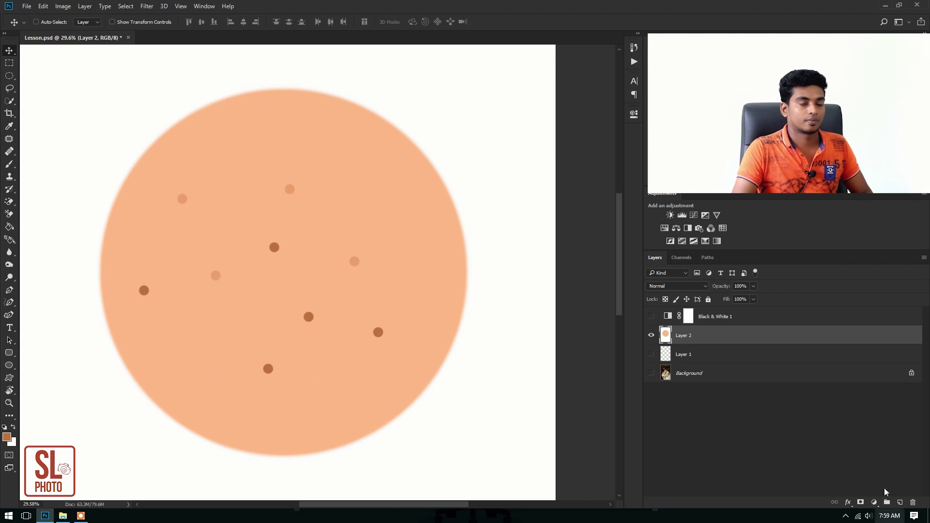
# - Add a Black & White 2 adjustment above Layer 2 and lower Reds to -100
pyautogui.click(874, 503)
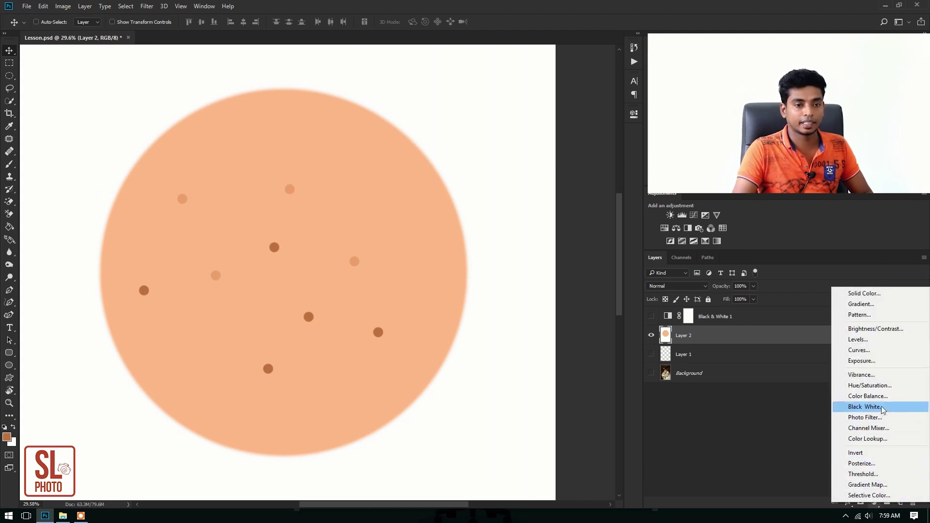
pyautogui.click(883, 410)
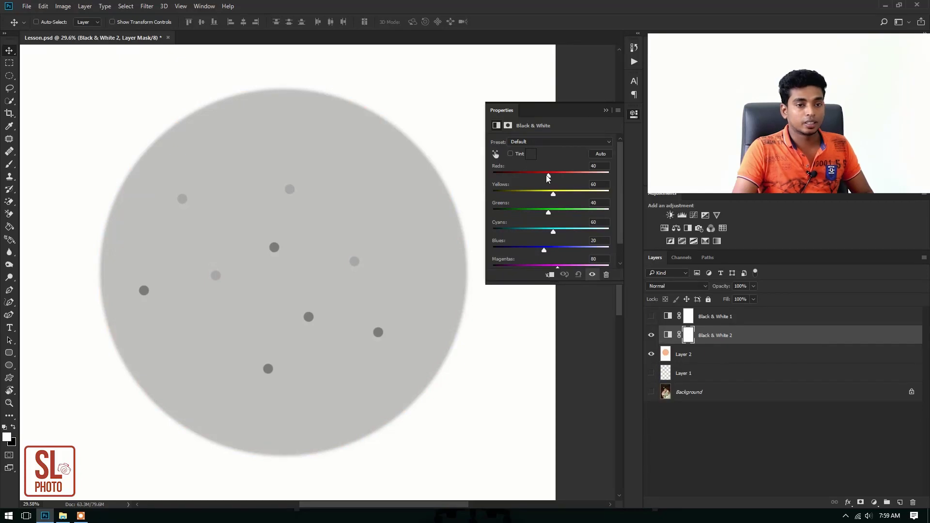
pyautogui.moveTo(548, 179)
pyautogui.mouseDown()
pyautogui.moveTo(525, 179)
pyautogui.moveTo(578, 194)
pyautogui.mouseUp()
pyautogui.moveTo(526, 180); pyautogui.dragTo(519, 179)
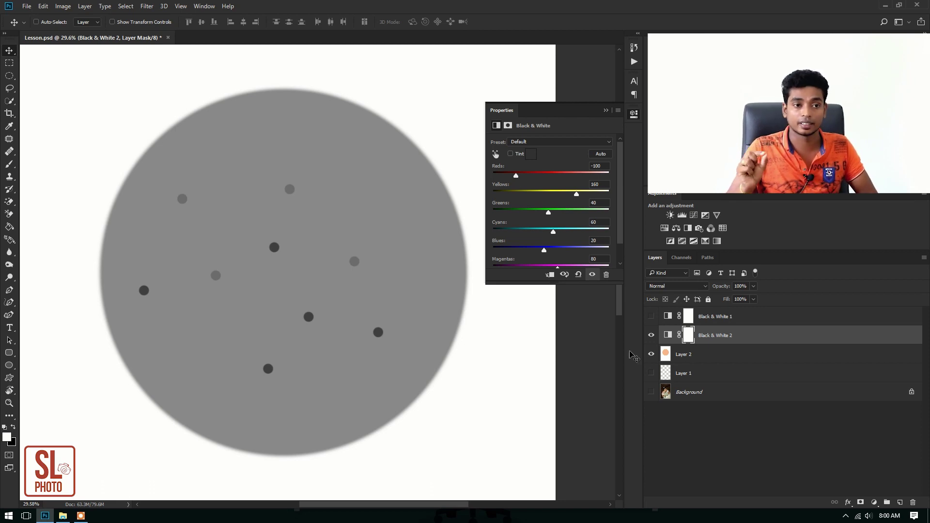
# - Delete Layer 2 and Black & White 2, restore the photo's visibility, and view the neck and shoulder
pyautogui.click(763, 351)
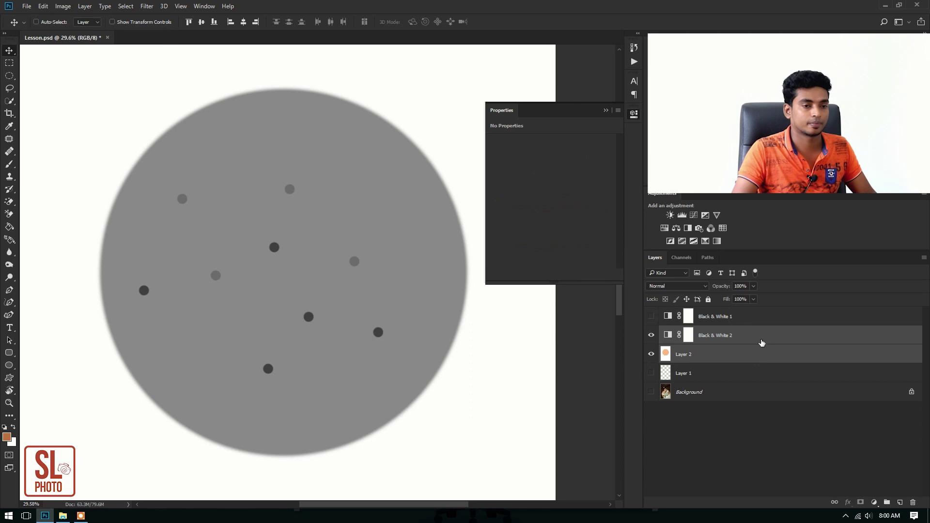
pyautogui.moveTo(761, 343); pyautogui.dragTo(913, 503)
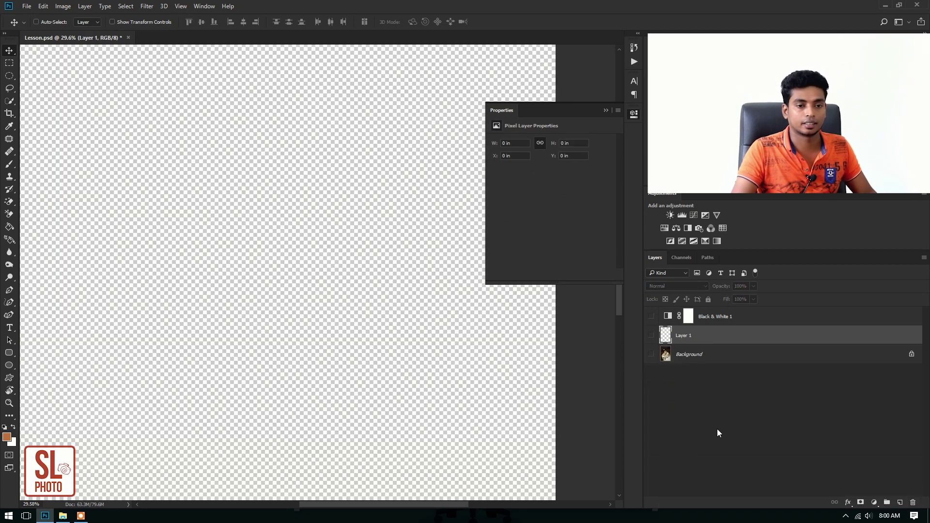
pyautogui.moveTo(651, 354); pyautogui.dragTo(652, 317)
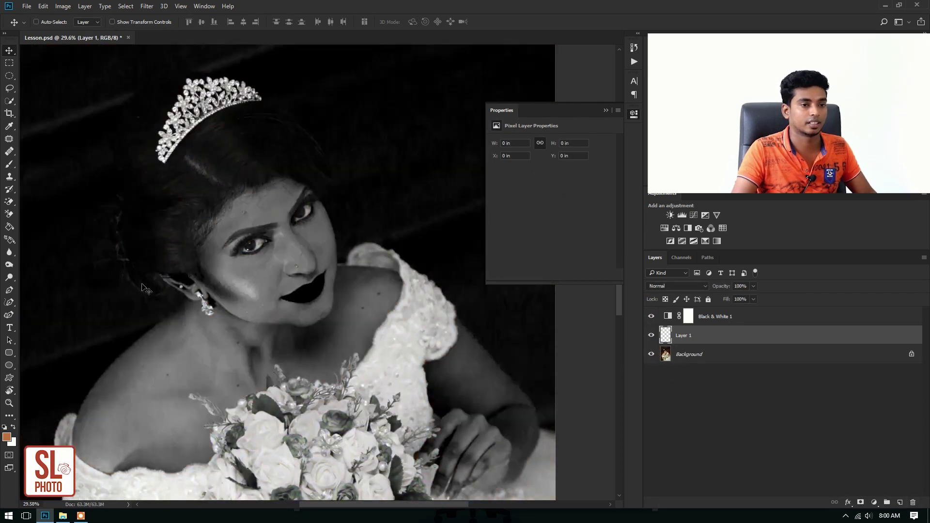
pyautogui.scroll(5, 319, 393)
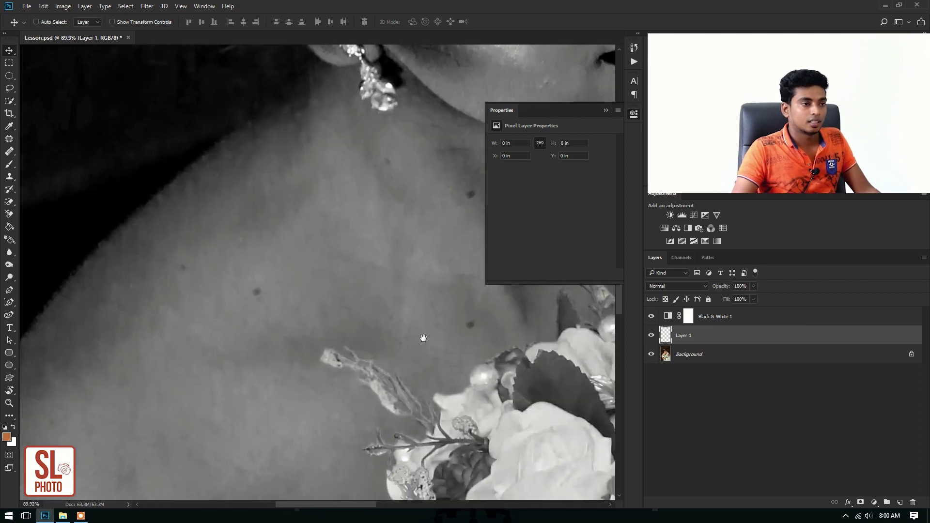
pyautogui.moveTo(422, 337)
pyautogui.mouseDown()
pyautogui.moveTo(328, 335)
pyautogui.moveTo(356, 312)
pyautogui.mouseUp()
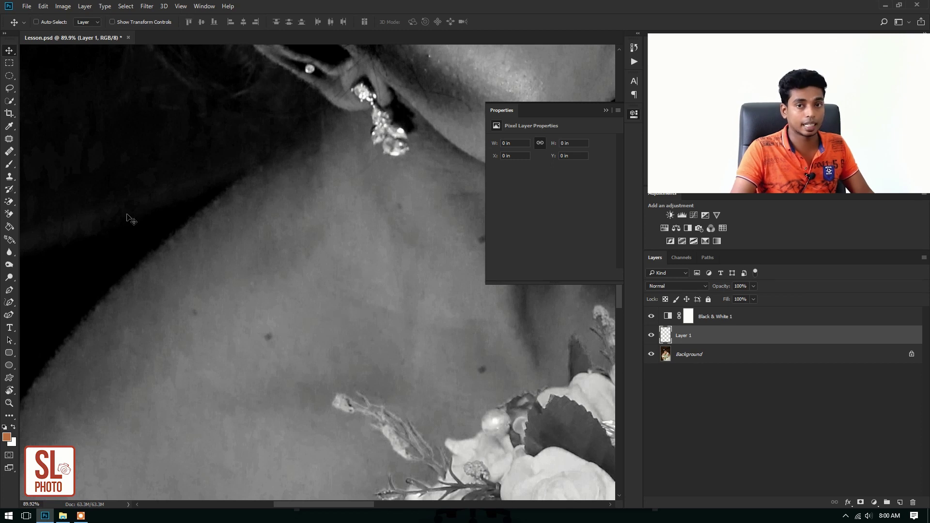
# - Select the Healing Brush Tool with Layer 1 active and zoom in on a dark skin spot
pyautogui.click(10, 151)
pyautogui.rightClick(9, 152)
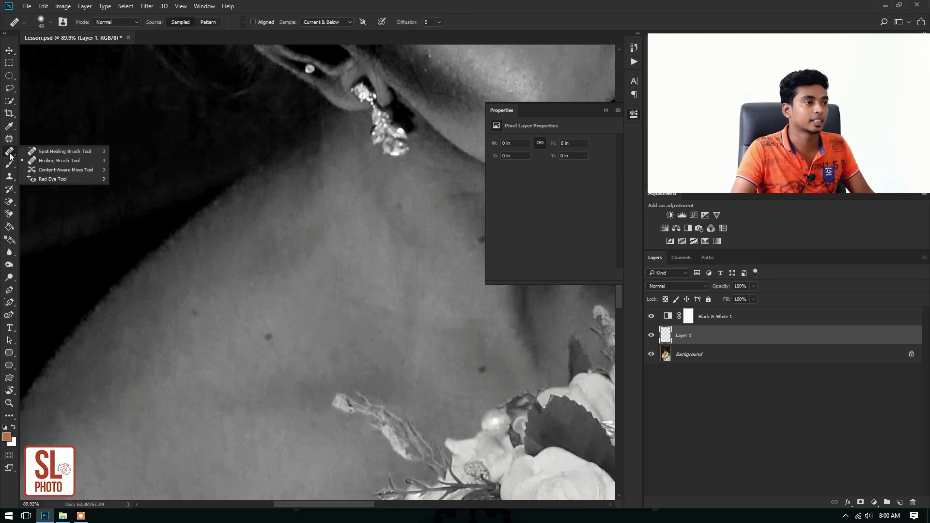
pyautogui.click(79, 161)
pyautogui.scroll(5, 259, 330)
pyautogui.scroll(2, 260, 330)
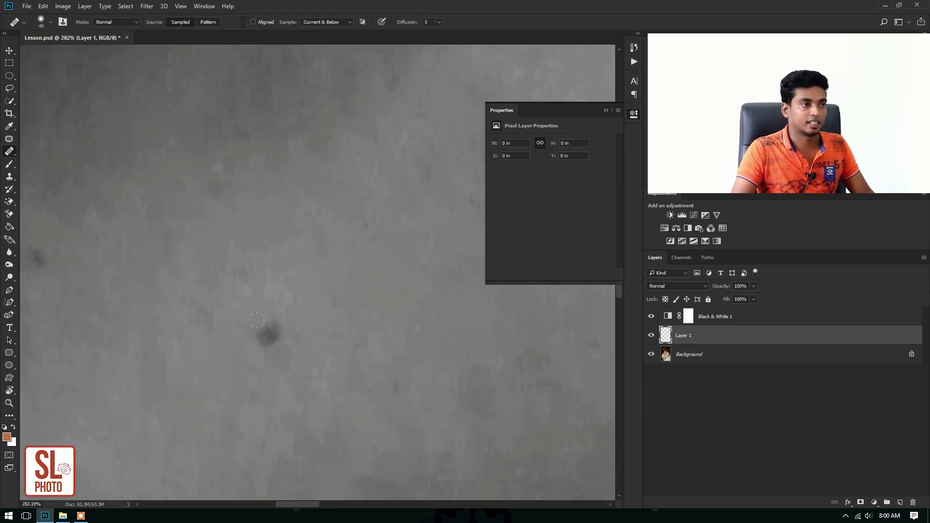
pyautogui.scroll(-4, 252, 316)
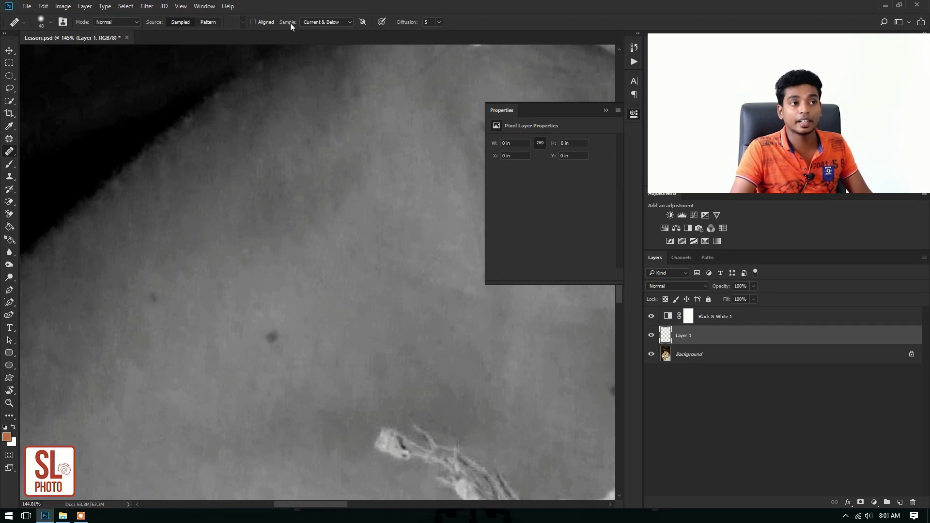
# - Keep Sample on Current & Below and raise the Healing Brush size to 103
pyautogui.click(345, 22)
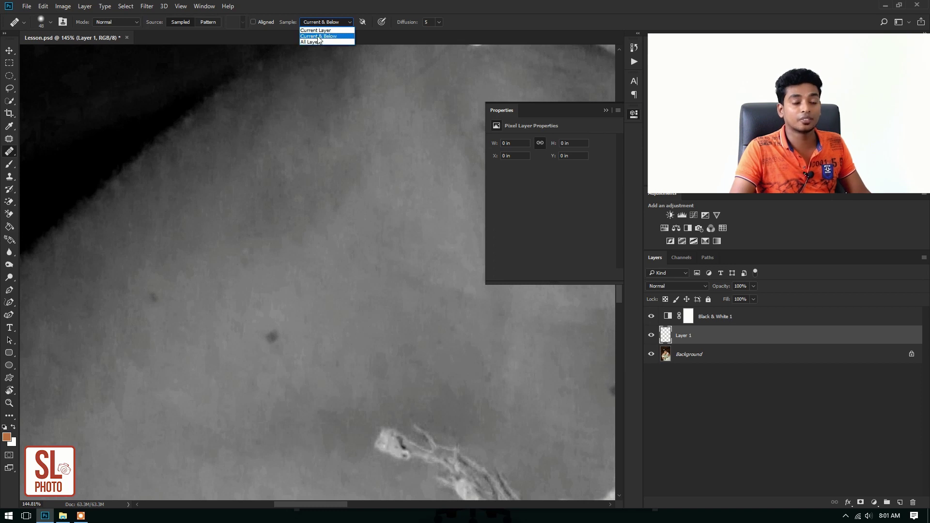
pyautogui.click(294, 173)
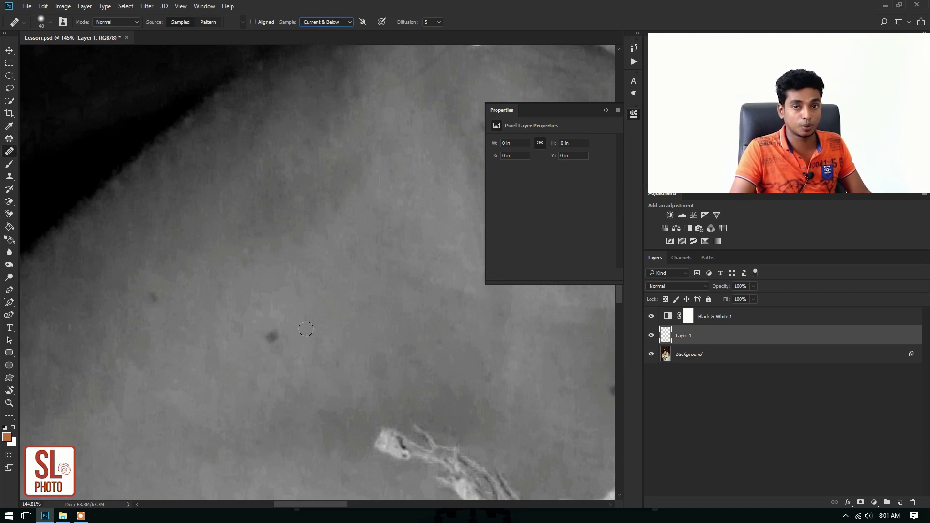
pyautogui.press(']')
pyautogui.press(']')
pyautogui.press(']')
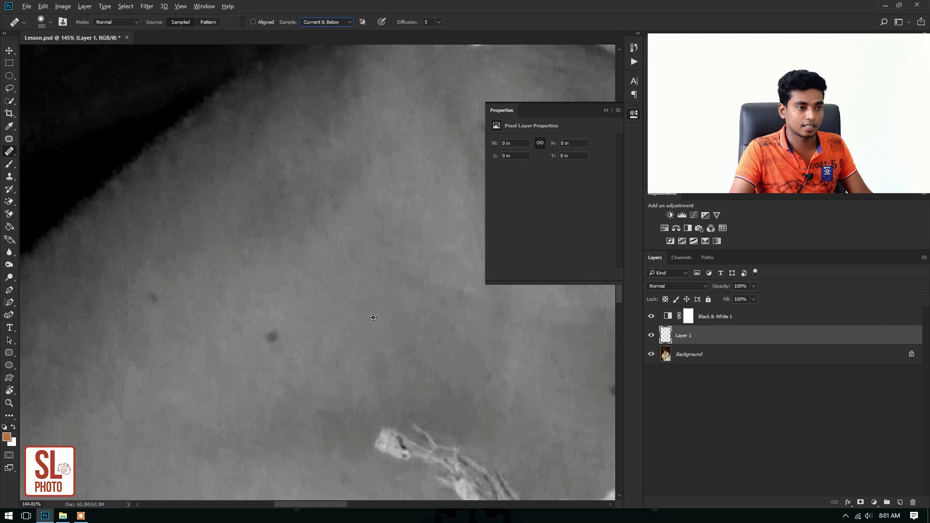
# - Heal several dark spots on the bride's shoulder and neck onto Layer 1
pyautogui.moveTo(346, 292); pyautogui.dragTo(251, 309)
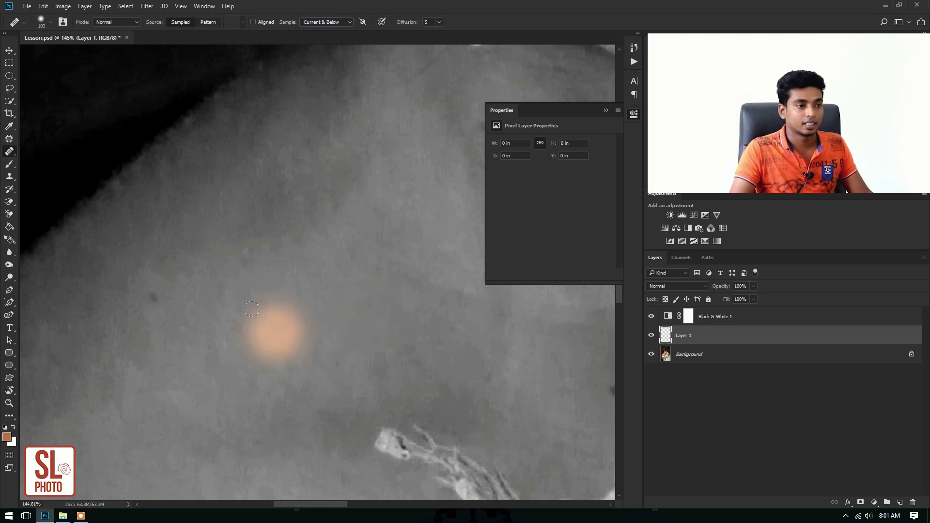
pyautogui.moveTo(276, 301)
pyautogui.mouseDown()
pyautogui.moveTo(284, 300)
pyautogui.moveTo(119, 284)
pyautogui.mouseUp()
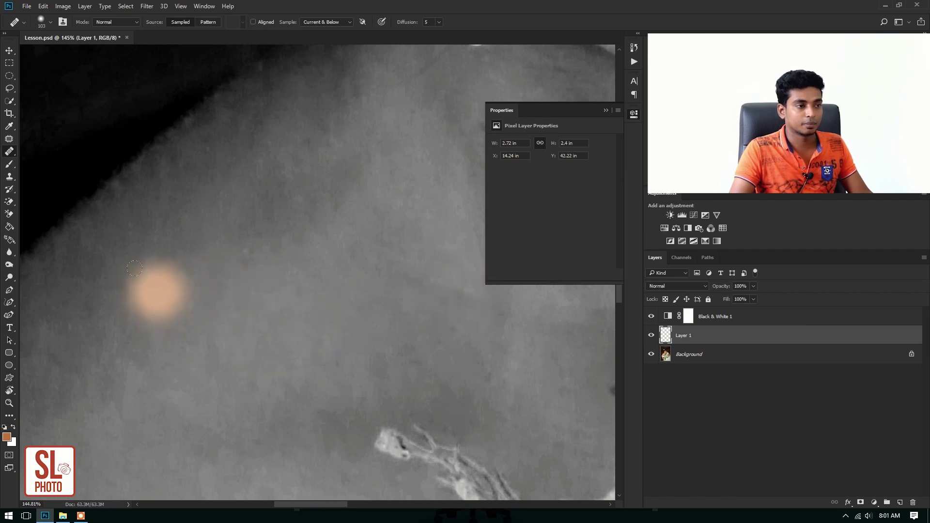
pyautogui.moveTo(250, 313); pyautogui.dragTo(223, 312)
pyautogui.scroll(-3, 223, 312)
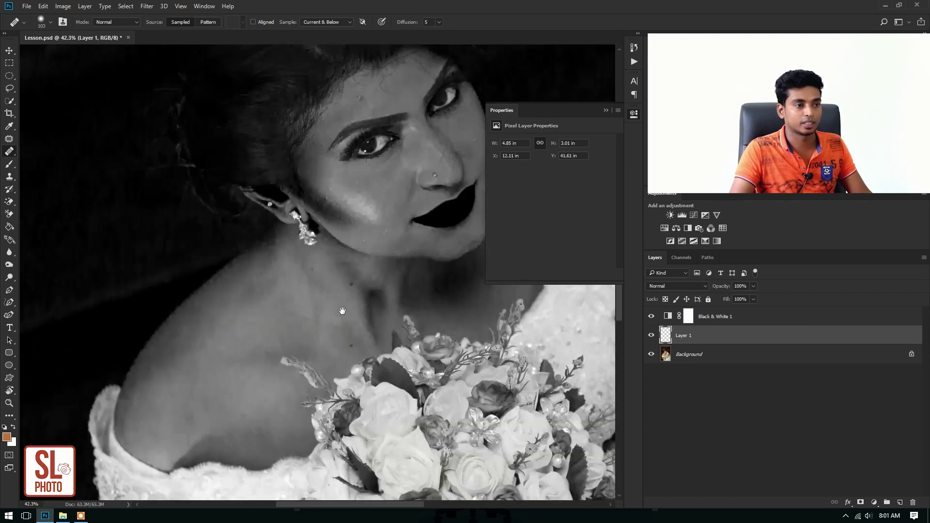
pyautogui.scroll(2, 313, 260)
pyautogui.scroll(4, 312, 261)
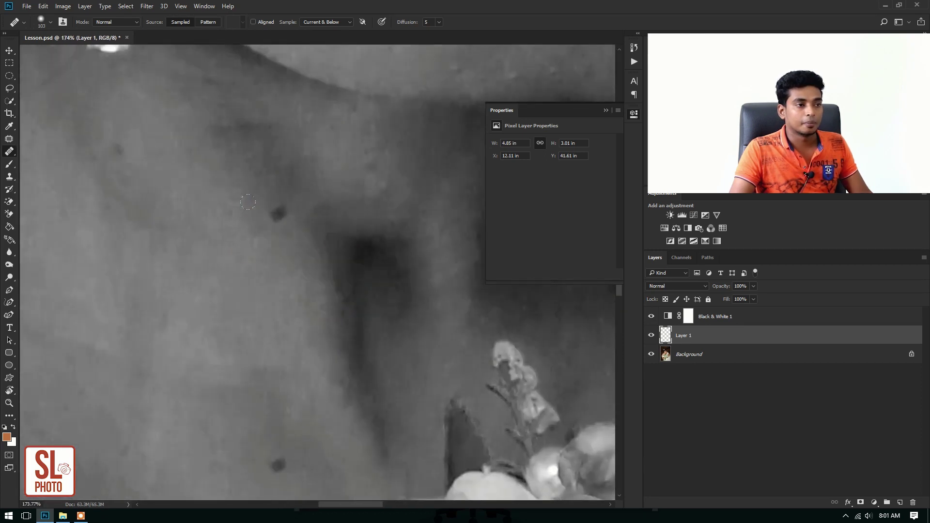
pyautogui.click(272, 215)
pyautogui.click(321, 332)
pyautogui.moveTo(248, 358); pyautogui.dragTo(294, 297)
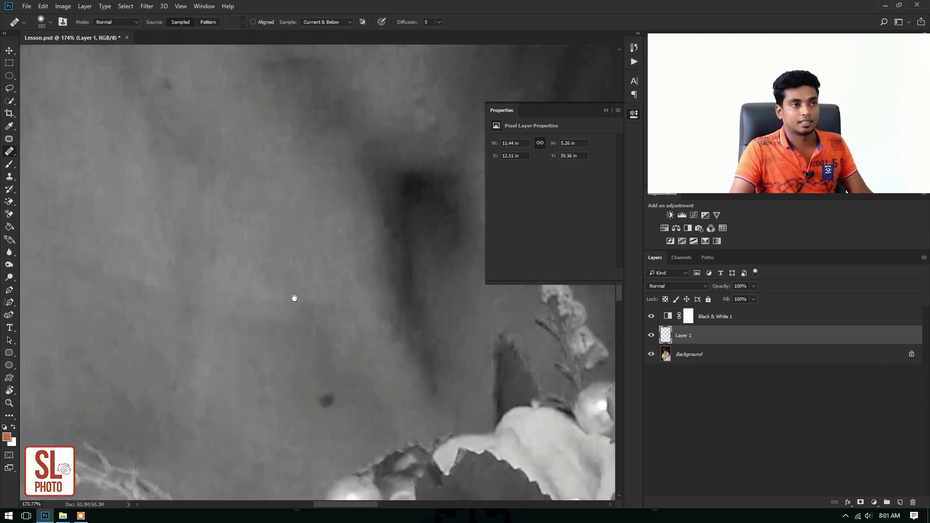
# - Try Current Layer and All Layers sampling on a neck spot, then undo the heal
pyautogui.click(326, 23)
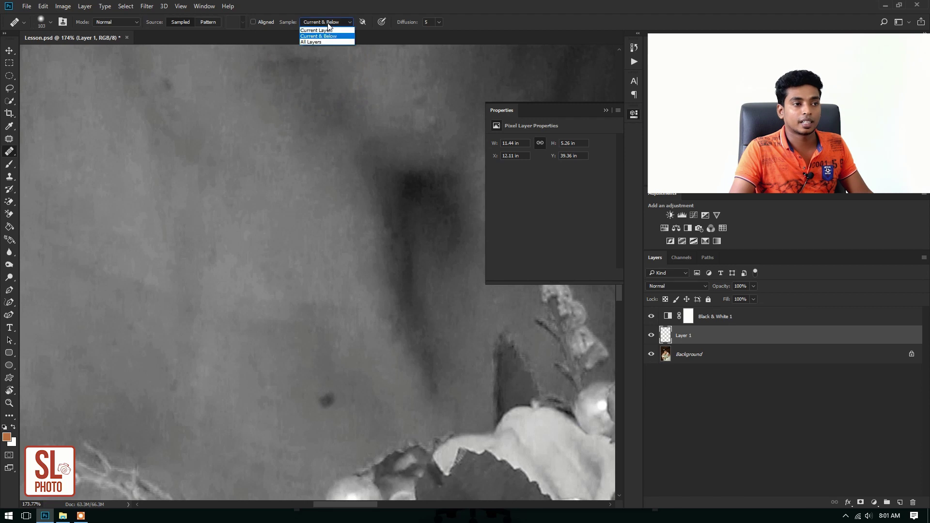
pyautogui.click(320, 28)
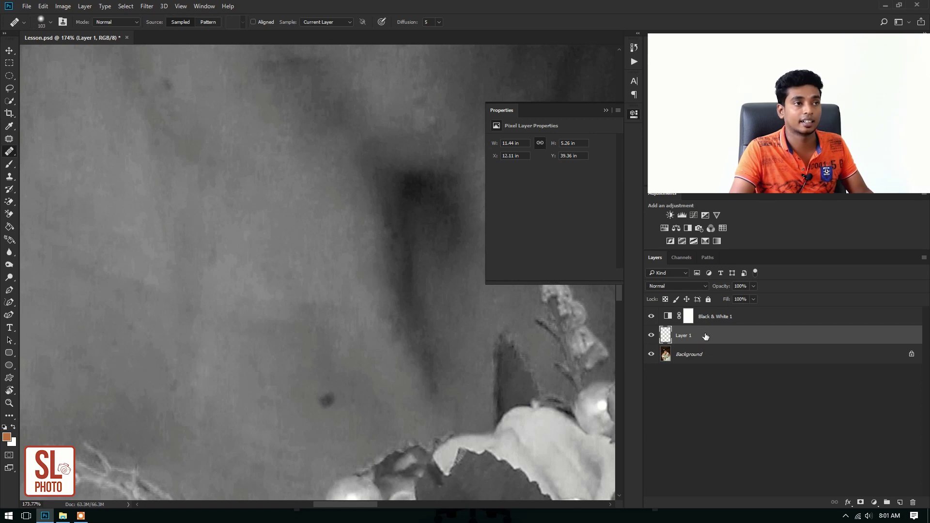
pyautogui.click(326, 23)
pyautogui.click(323, 43)
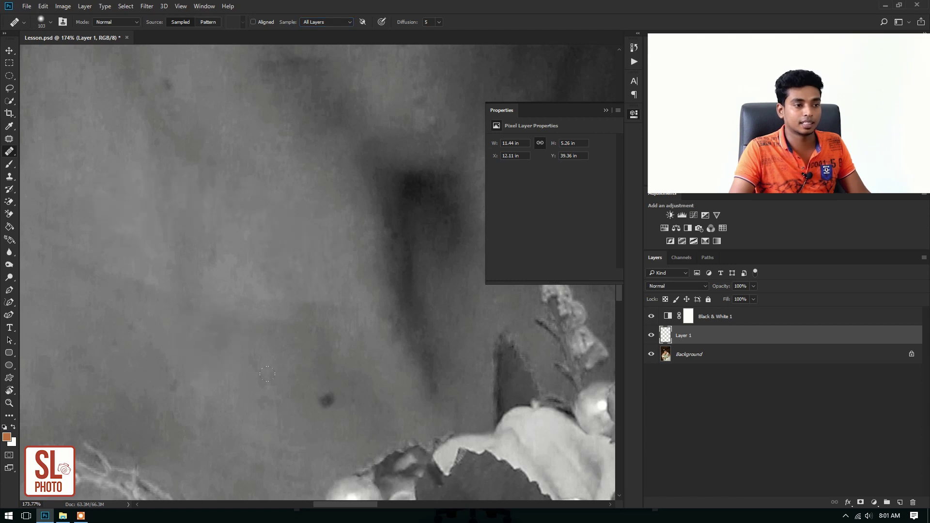
pyautogui.click(326, 400)
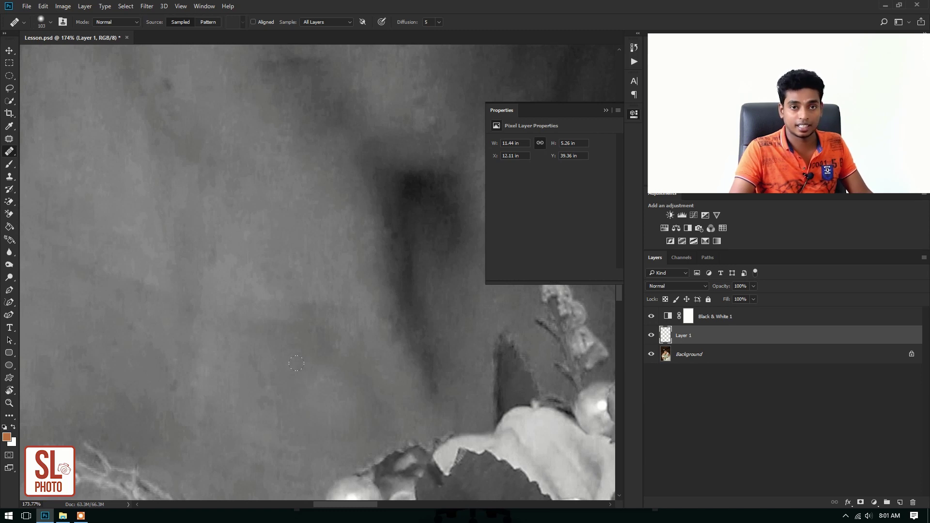
pyautogui.hotkey('ctrl', 'z')
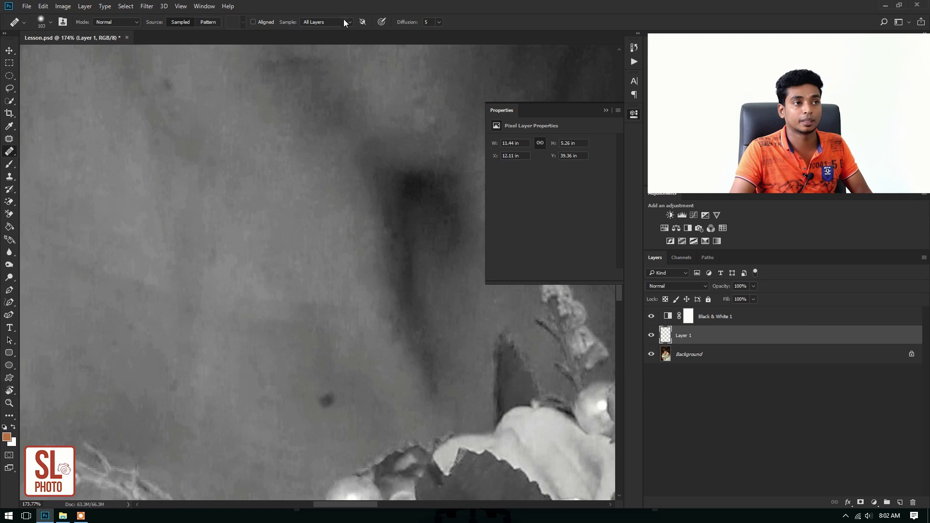
# - Switch Sample back to Current & Below and heal the dark neck spot
pyautogui.click(323, 22)
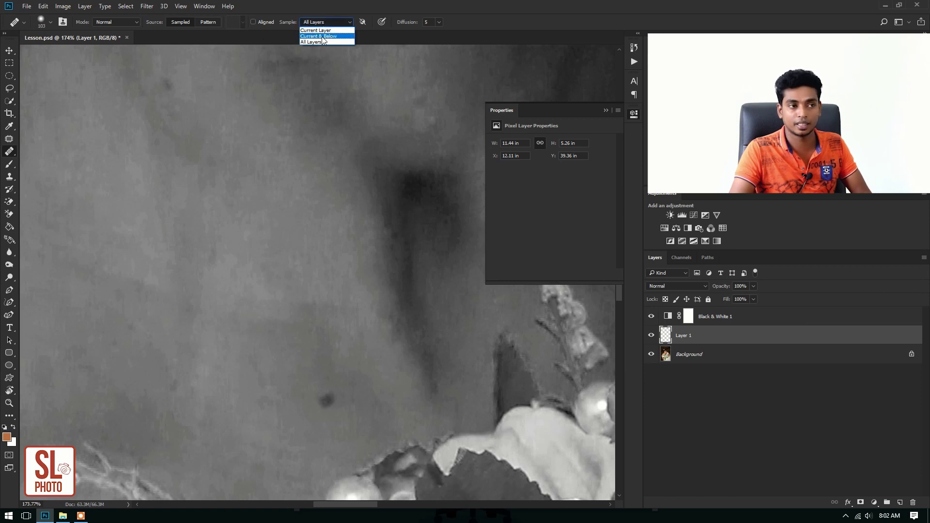
pyautogui.click(324, 37)
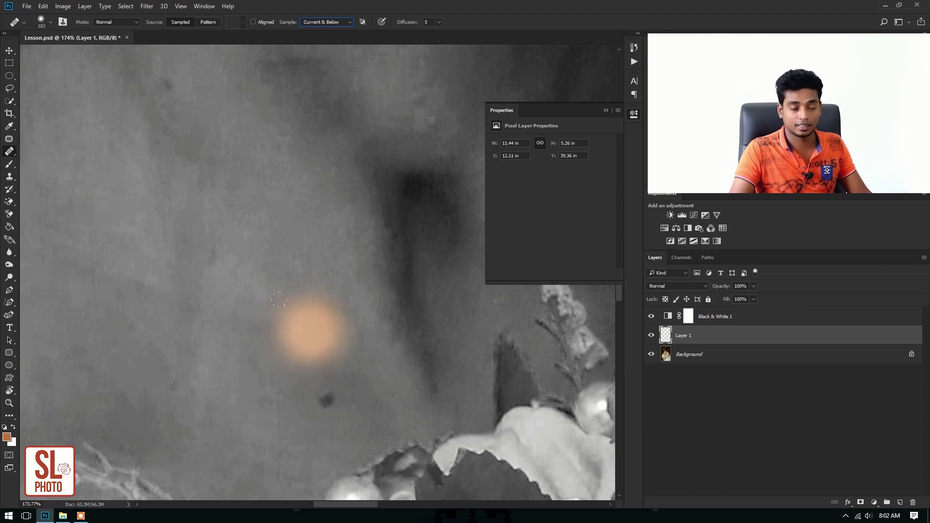
pyautogui.click(327, 400)
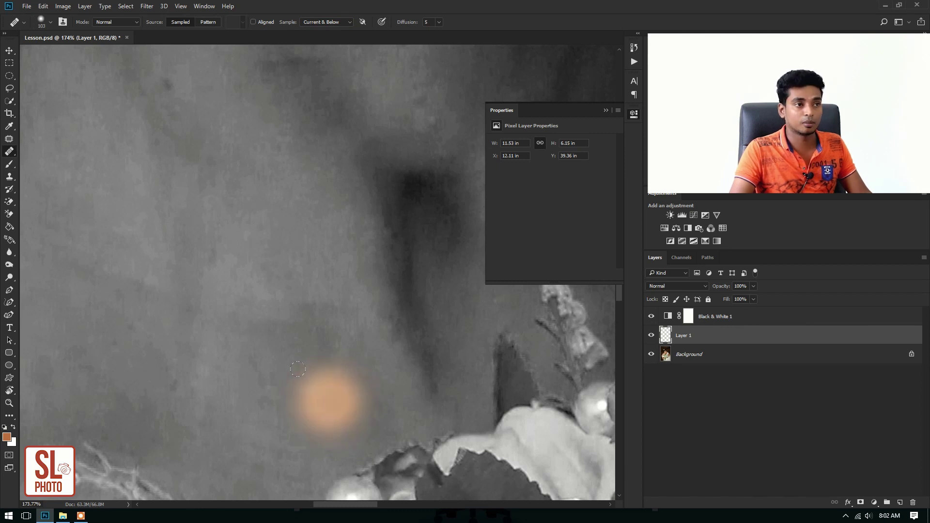
pyautogui.scroll(-4, 298, 369)
pyautogui.scroll(-4, 325, 400)
pyautogui.scroll(3, 325, 399)
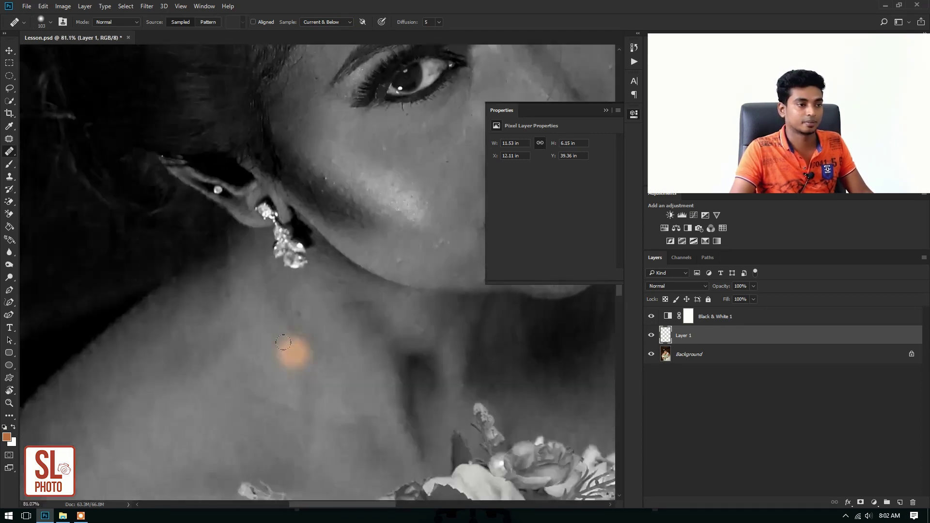
pyautogui.scroll(3, 293, 353)
pyautogui.moveTo(287, 334)
pyautogui.mouseDown()
pyautogui.moveTo(189, 266)
pyautogui.moveTo(331, 252)
pyautogui.moveTo(234, 315)
pyautogui.moveTo(310, 349)
pyautogui.moveTo(339, 385)
pyautogui.mouseUp()
# - With a 60 px brush, heal blemishes near the eyebrow, around the eye, and below the lower lip
pyautogui.press(']')
pyautogui.press(']')
pyautogui.click(326, 359)
pyautogui.moveTo(444, 319); pyautogui.dragTo(583, 303)
pyautogui.click(431, 390)
pyautogui.moveTo(532, 318); pyautogui.dragTo(276, 193)
pyautogui.click(275, 193)
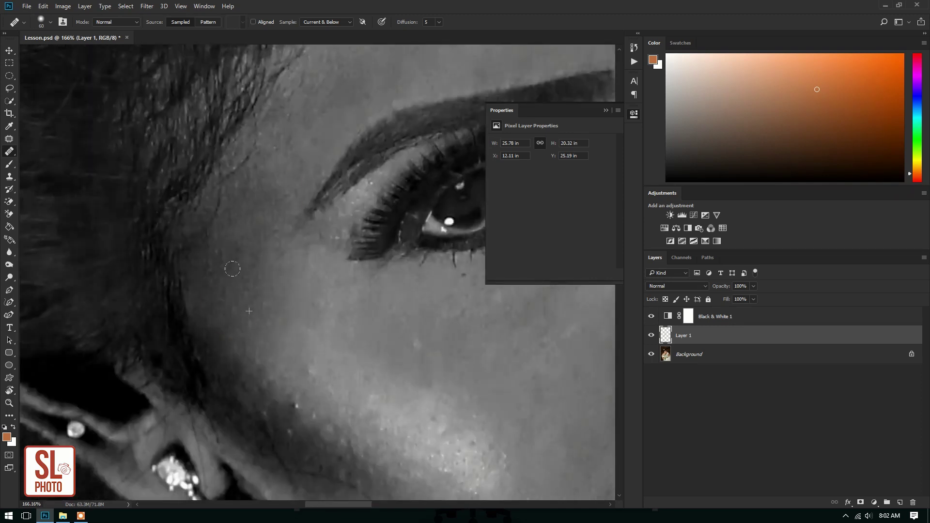
pyautogui.moveTo(490, 271); pyautogui.dragTo(262, 271)
pyautogui.moveTo(310, 490); pyautogui.dragTo(261, 353)
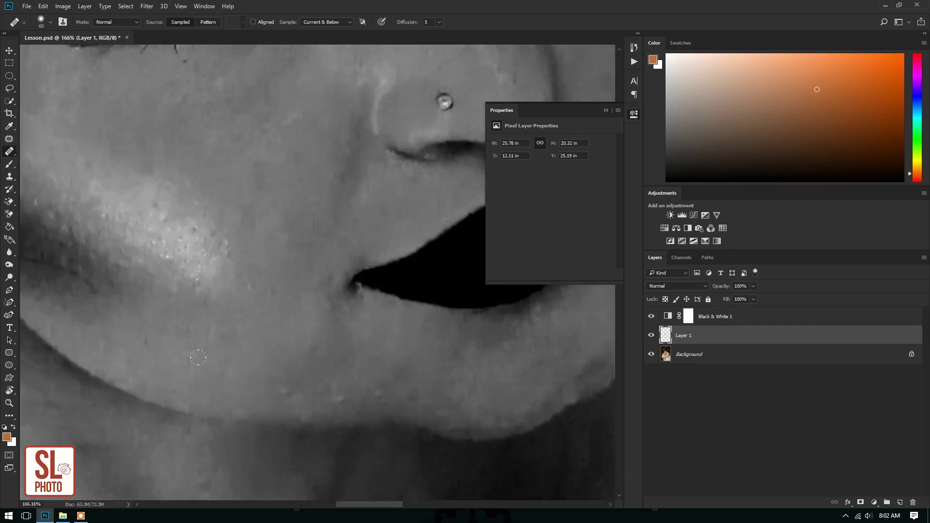
pyautogui.moveTo(465, 373); pyautogui.dragTo(413, 401)
pyautogui.click(340, 387)
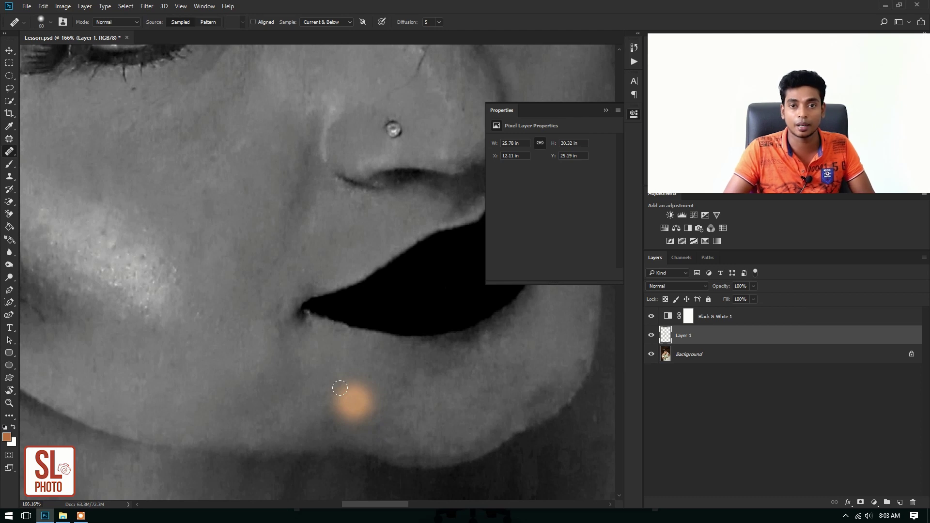
# - Heal spots below the eye, a stray forehead hair, and two forehead blemishes
pyautogui.moveTo(279, 336); pyautogui.dragTo(467, 394)
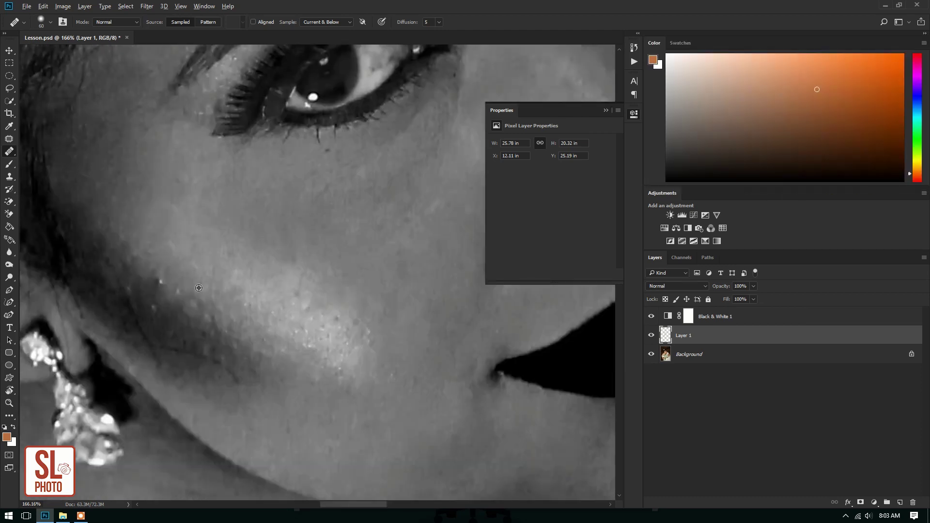
pyautogui.click(189, 298)
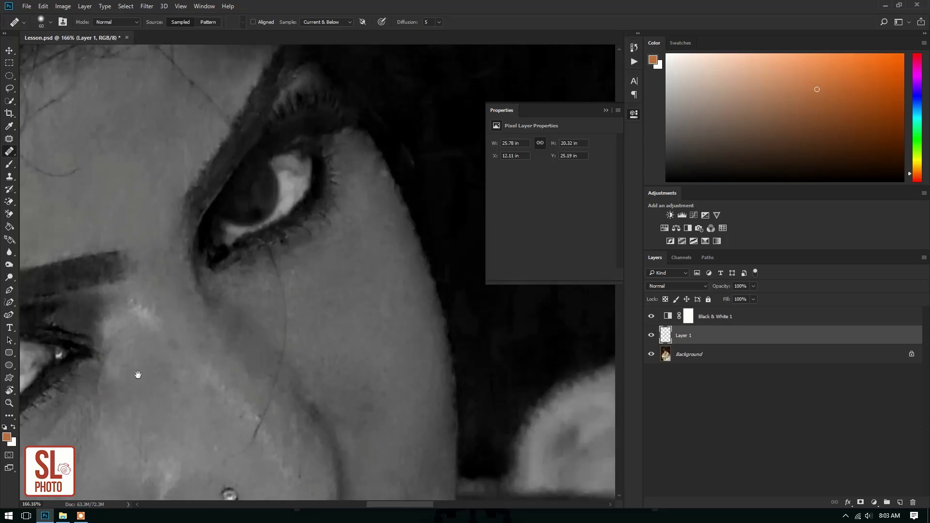
pyautogui.moveTo(465, 318)
pyautogui.mouseDown()
pyautogui.moveTo(248, 321)
pyautogui.moveTo(177, 435)
pyautogui.mouseUp()
pyautogui.click(213, 296)
pyautogui.moveTo(97, 72); pyautogui.dragTo(314, 310)
pyautogui.moveTo(290, 224); pyautogui.dragTo(325, 264)
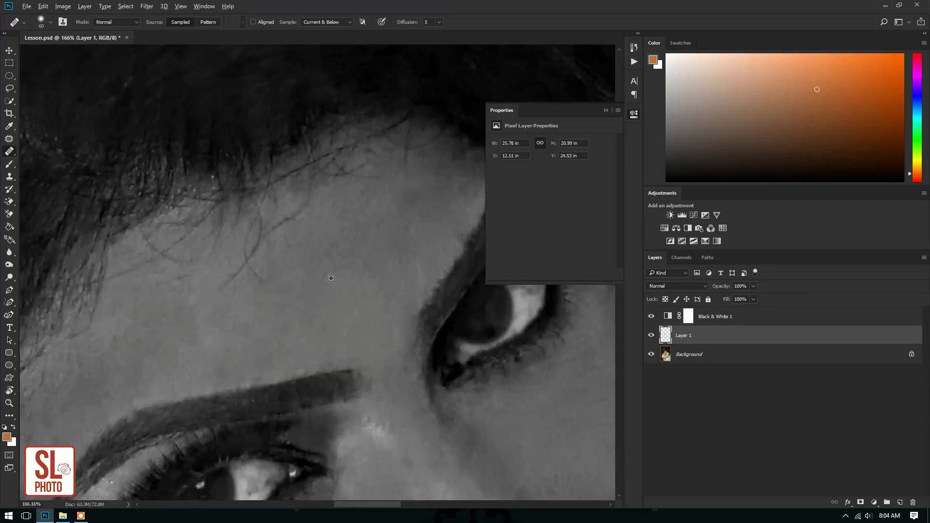
pyautogui.click(283, 274)
pyautogui.click(246, 282)
# - Heal a spot on the cheek beside the nose and fit the whole bride in view
pyautogui.moveTo(228, 284)
pyautogui.mouseDown()
pyautogui.moveTo(220, 259)
pyautogui.moveTo(230, 189)
pyautogui.mouseUp()
pyautogui.moveTo(139, 224)
pyautogui.mouseDown()
pyautogui.moveTo(222, 241)
pyautogui.moveTo(280, 202)
pyautogui.moveTo(343, 255)
pyautogui.moveTo(360, 288)
pyautogui.moveTo(392, 306)
pyautogui.mouseUp()
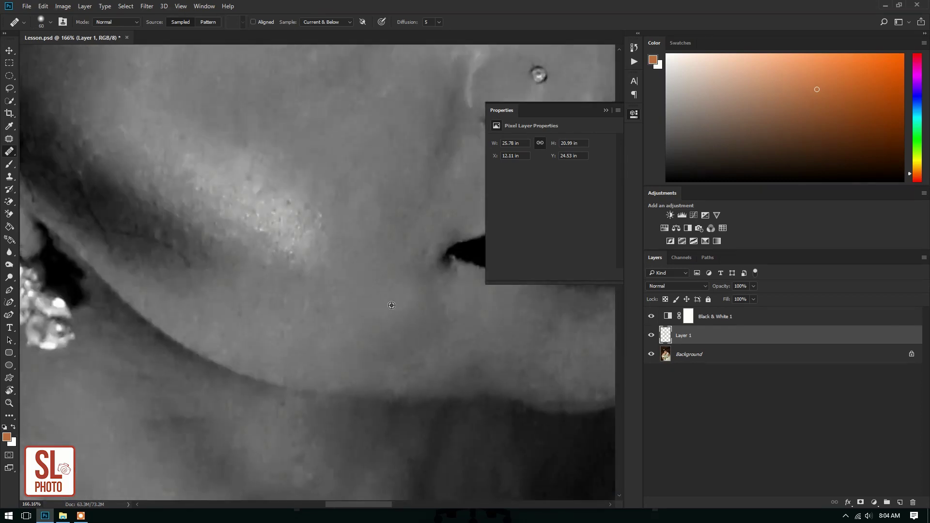
pyautogui.click(196, 297)
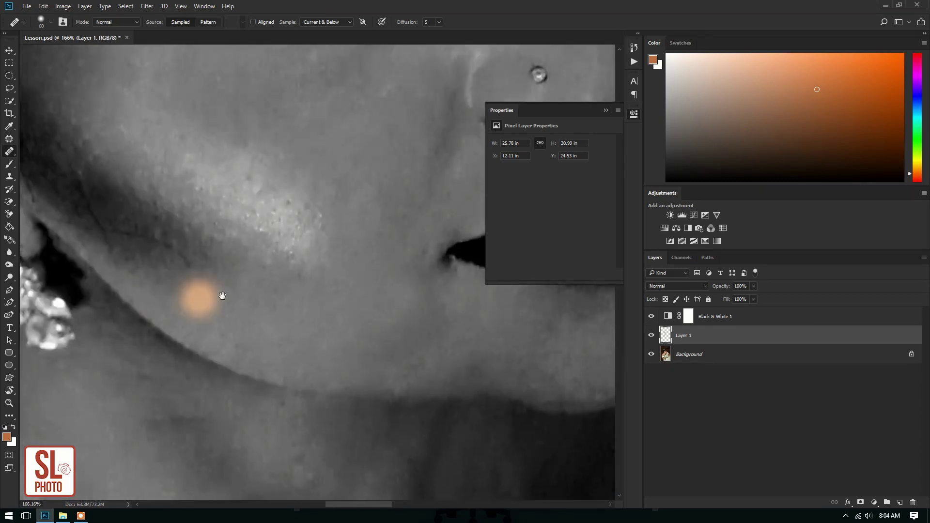
pyautogui.hotkey('ctrl', '0')
# - Toggle Black & White 1 on and off to compare colour and grayscale, ending visible and selected
pyautogui.click(651, 317)
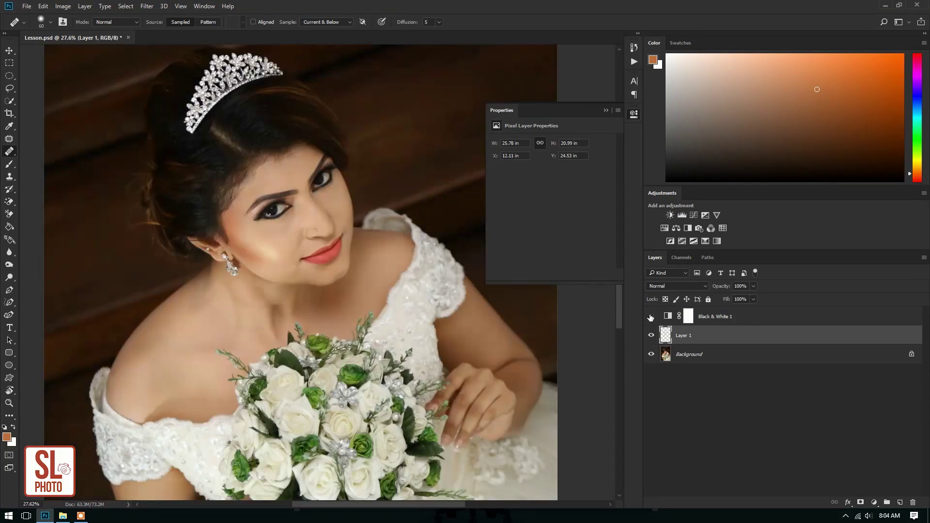
pyautogui.scroll(2, 365, 240)
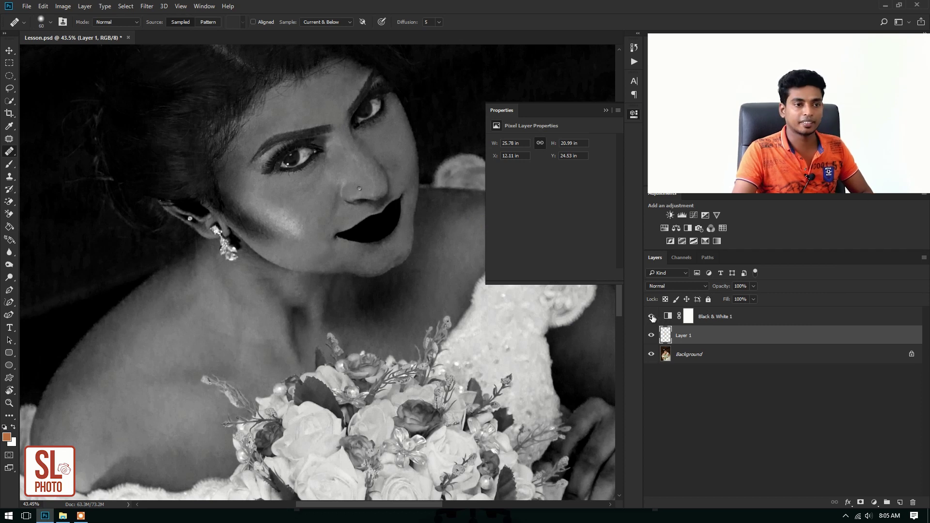
pyautogui.click(651, 318)
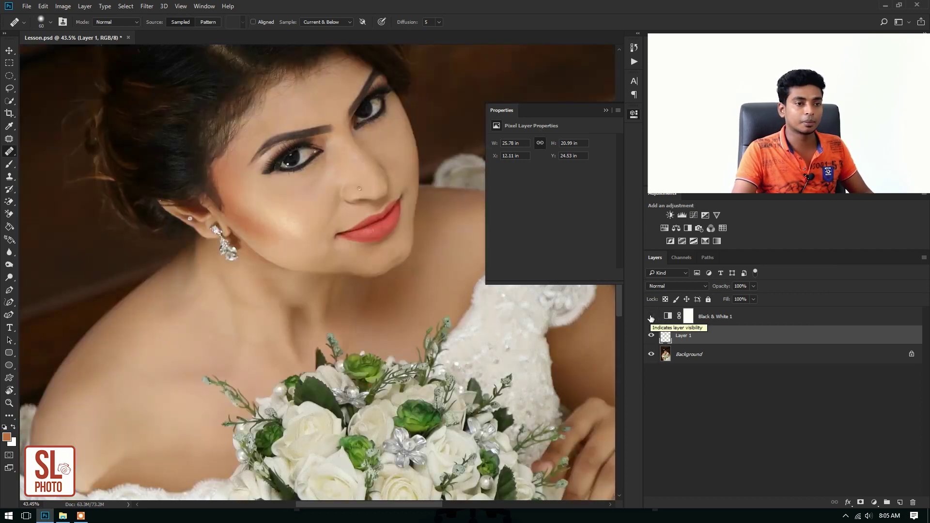
pyautogui.click(652, 318)
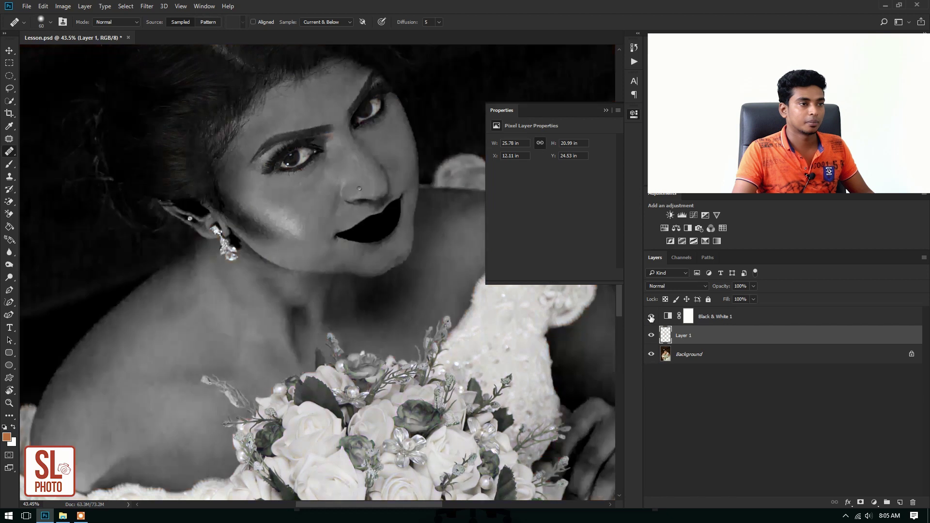
pyautogui.click(651, 317)
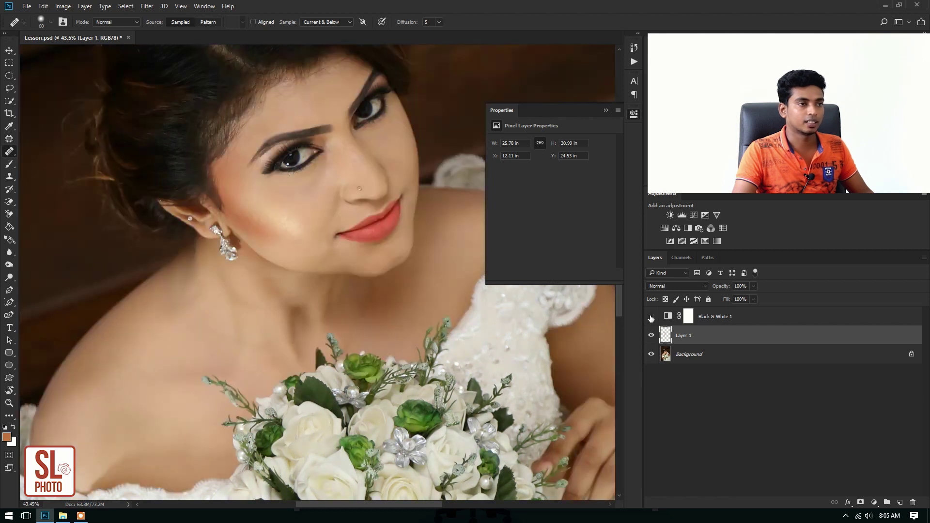
pyautogui.click(668, 316)
pyautogui.click(652, 317)
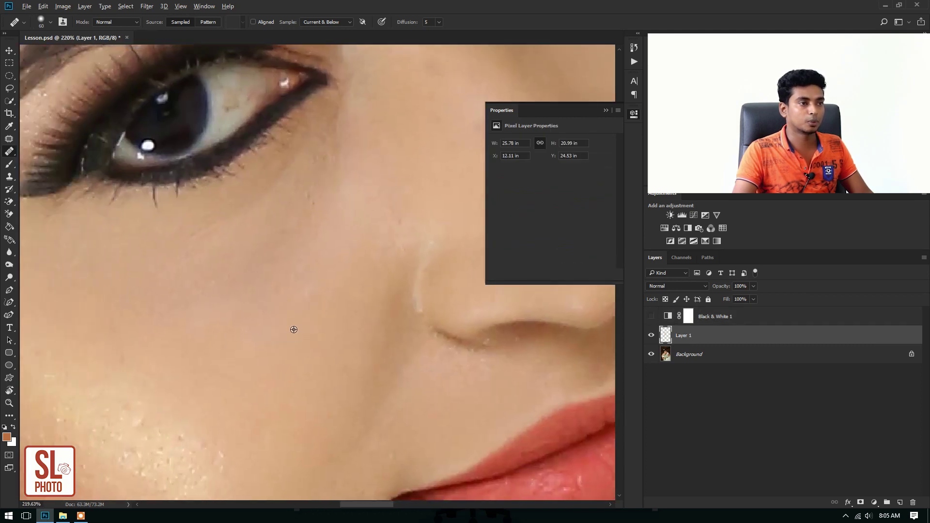
# - Enlarge the Spot Healing Brush and heal the skin under the outer eye corner on Layer 1
pyautogui.press(']')
pyautogui.moveTo(312, 202); pyautogui.dragTo(321, 104)
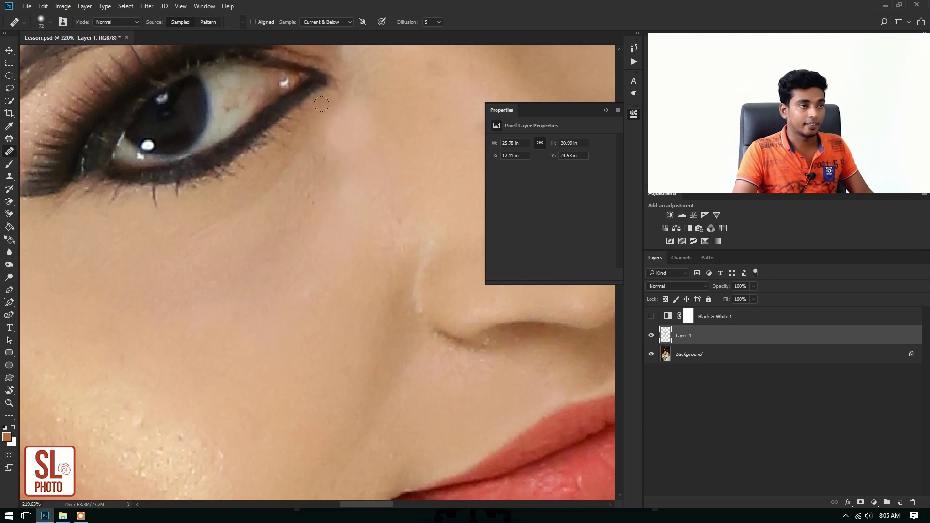
pyautogui.moveTo(319, 121)
pyautogui.mouseDown()
pyautogui.moveTo(314, 103)
pyautogui.moveTo(304, 120)
pyautogui.mouseUp()
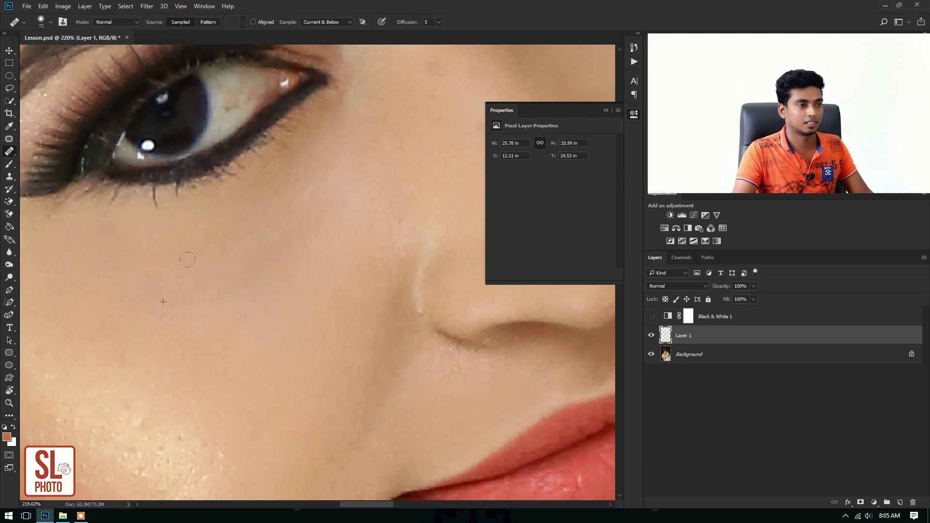
pyautogui.scroll(-3, 291, 242)
pyautogui.scroll(-3, 307, 316)
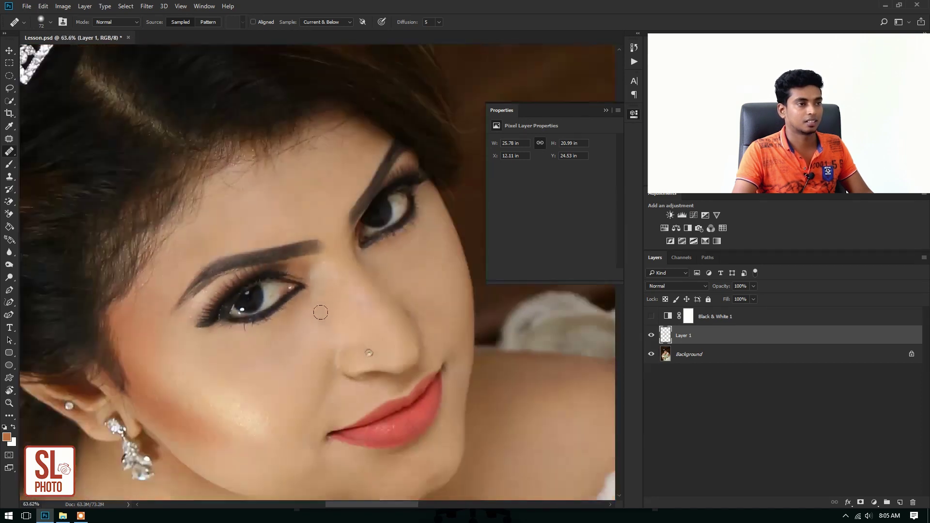
pyautogui.scroll(-2, 318, 312)
pyautogui.scroll(3, 286, 349)
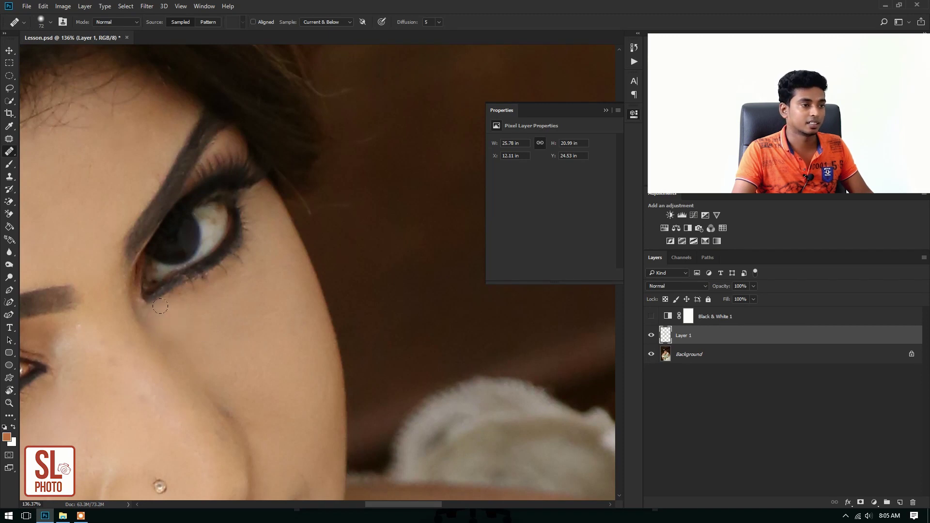
# - Heal the blemish just below the eye, then zoom out to review the whole portrait
pyautogui.moveTo(160, 306); pyautogui.dragTo(211, 291)
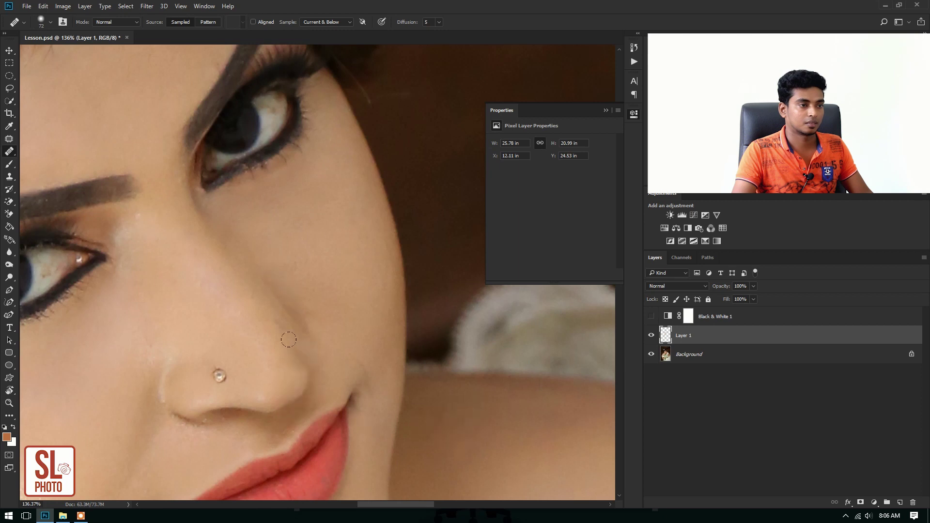
pyautogui.scroll(-5, 275, 346)
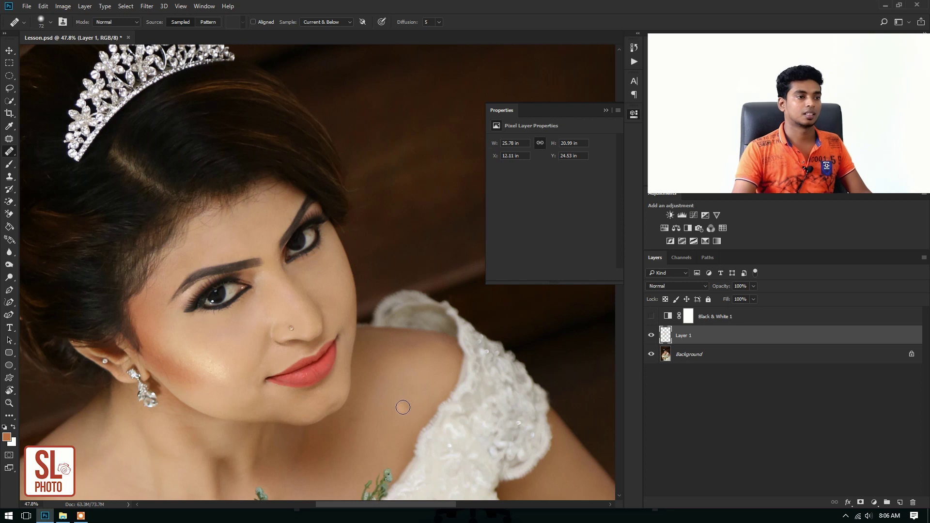
pyautogui.scroll(-2, 403, 407)
pyautogui.scroll(-1, 388, 358)
pyautogui.scroll(-1, 370, 300)
pyautogui.moveTo(368, 287); pyautogui.dragTo(352, 325)
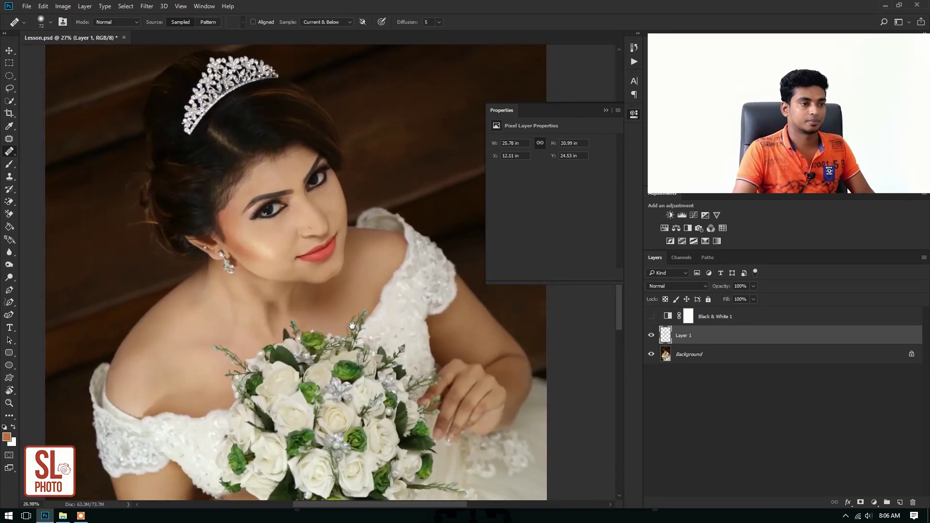
pyautogui.scroll(-1, 368, 305)
pyautogui.press('v')
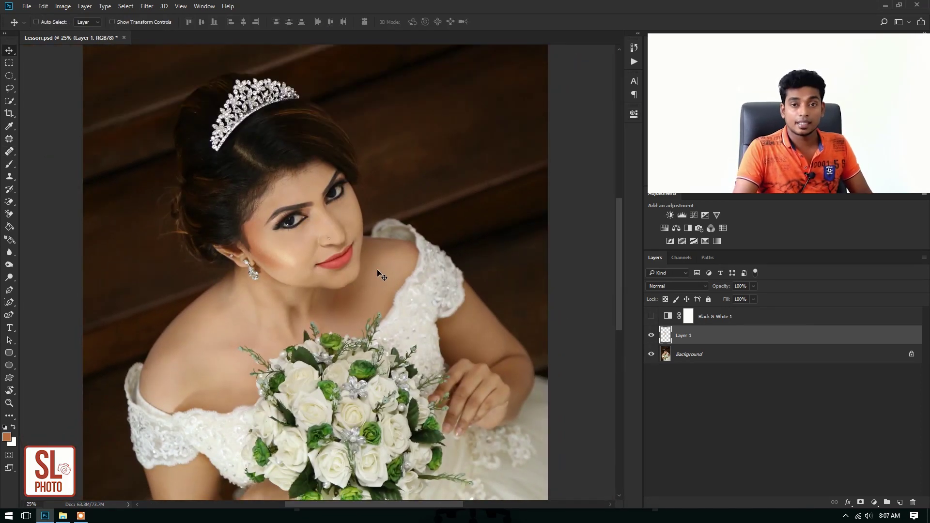
pyautogui.scroll(2, 300, 272)
pyautogui.scroll(2, 310, 276)
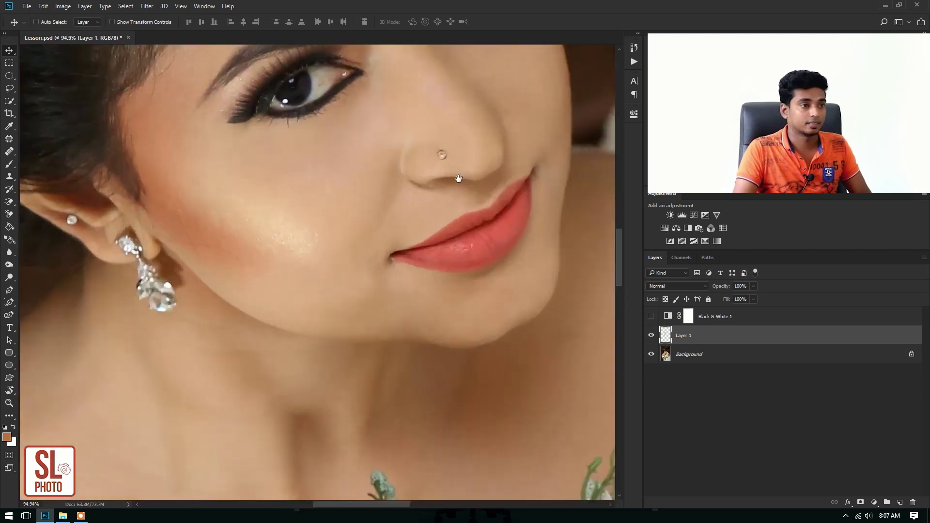
pyautogui.scroll(2, 368, 291)
pyautogui.scroll(1, 410, 299)
pyautogui.scroll(-5, 410, 299)
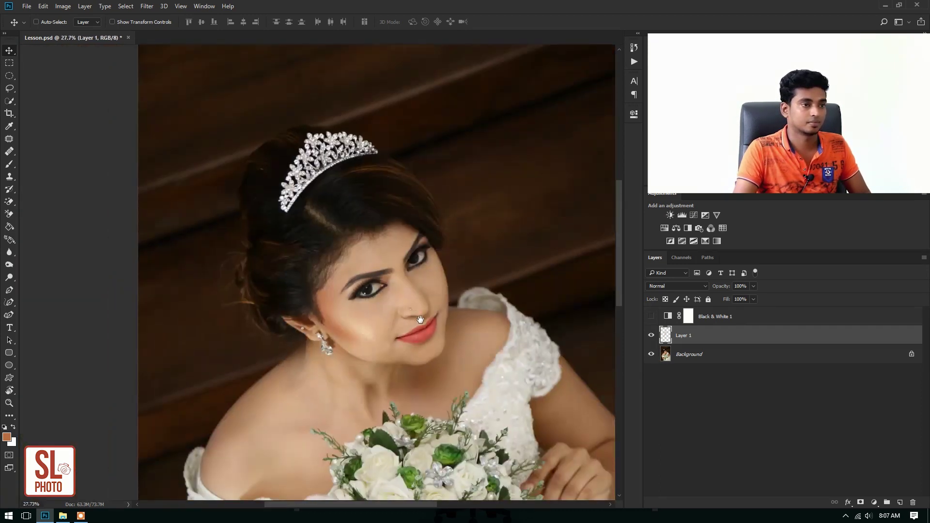
pyautogui.moveTo(410, 299); pyautogui.dragTo(406, 280)
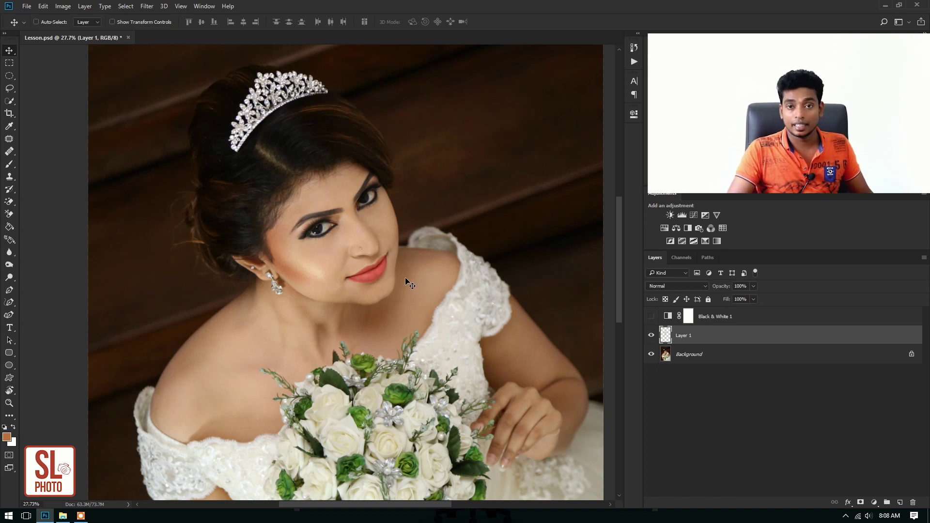
pyautogui.hotkey('ctrl', 'alt', 'shift', 'e')
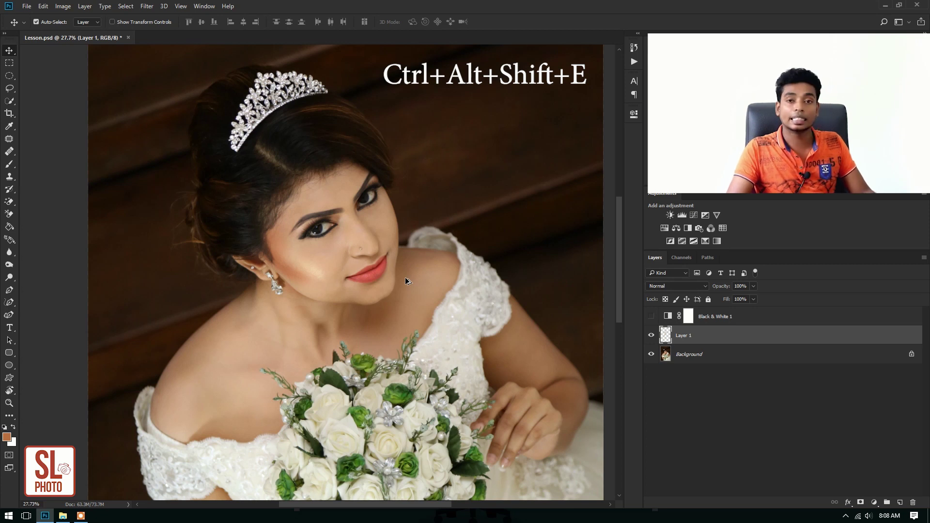
# - Stamp all visible layers into a merged Layer 2 with Ctrl+Alt+Shift+E, then zoom and recentre on the bride
pyautogui.hotkey('ctrl', 'alt', 'shift', 'e')
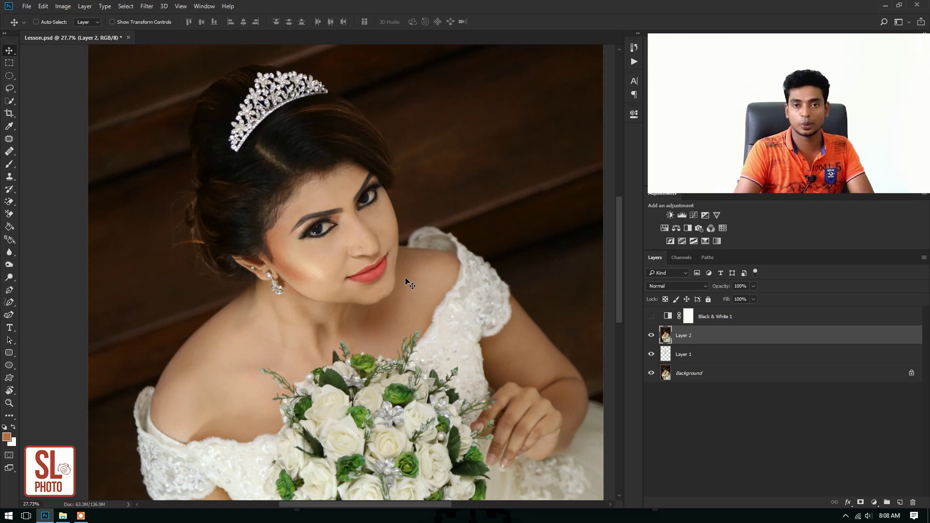
pyautogui.scroll(5, 427, 288)
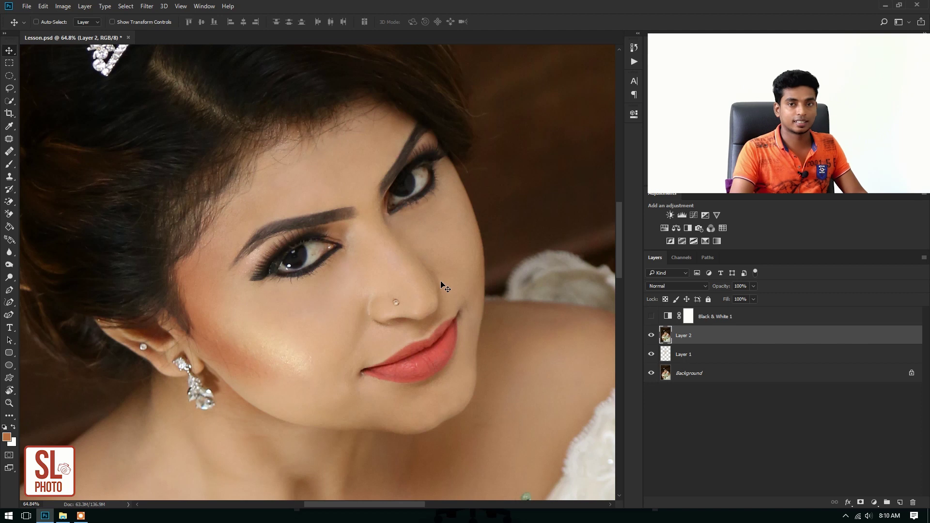
pyautogui.scroll(-2, 445, 286)
pyautogui.scroll(-2, 444, 287)
pyautogui.scroll(-1, 445, 287)
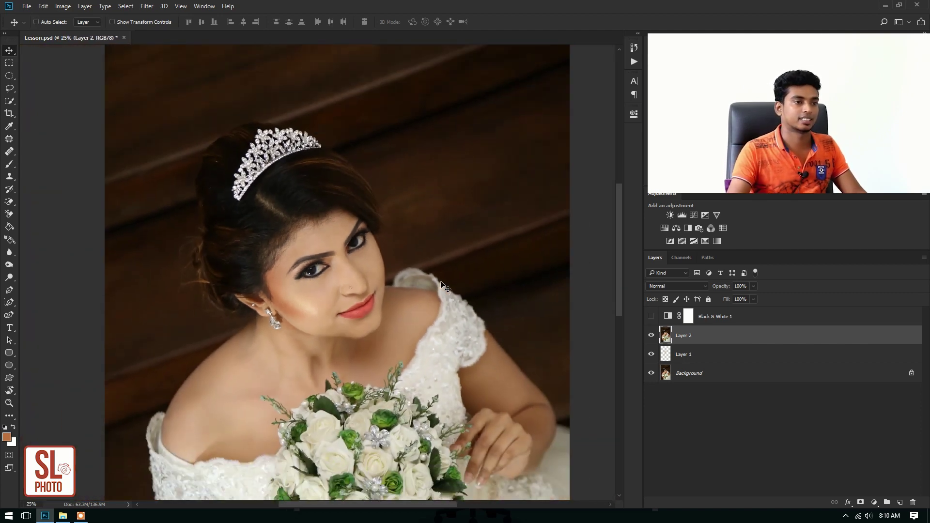
pyautogui.moveTo(417, 354); pyautogui.dragTo(412, 280)
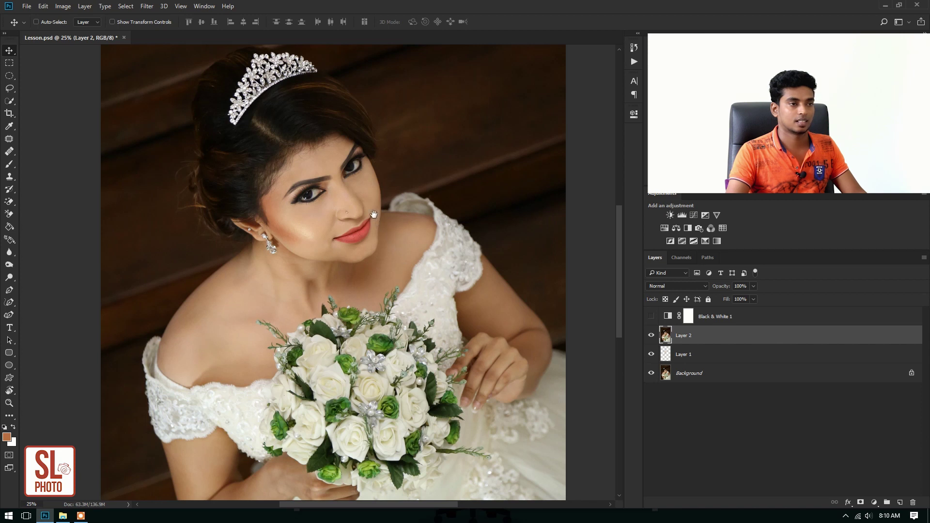
pyautogui.moveTo(374, 214); pyautogui.dragTo(391, 249)
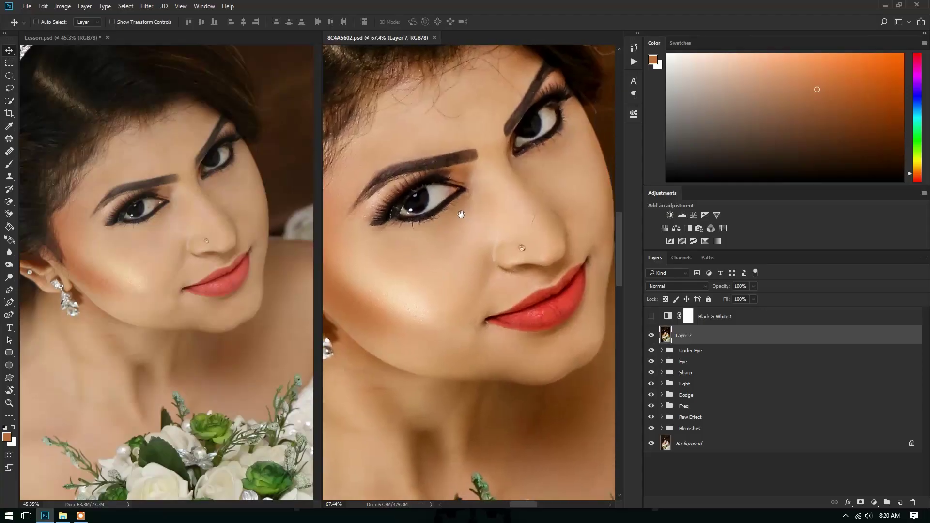
# - Zoom the tiled view to compare Lesson.psd with the finished 8C4A5602.psd
pyautogui.scroll(-2, 461, 214)
pyautogui.scroll(-2, 482, 225)
pyautogui.scroll(-1, 487, 225)
pyautogui.scroll(-1, 491, 226)
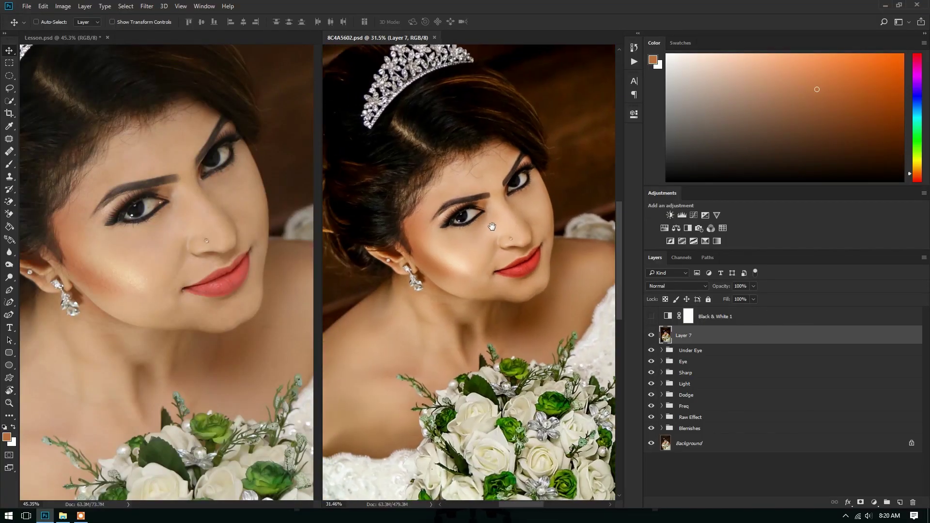
pyautogui.moveTo(212, 187); pyautogui.dragTo(226, 222)
pyautogui.moveTo(509, 194)
pyautogui.mouseDown()
pyautogui.moveTo(517, 239)
pyautogui.moveTo(507, 220)
pyautogui.mouseUp()
pyautogui.scroll(1, 516, 239)
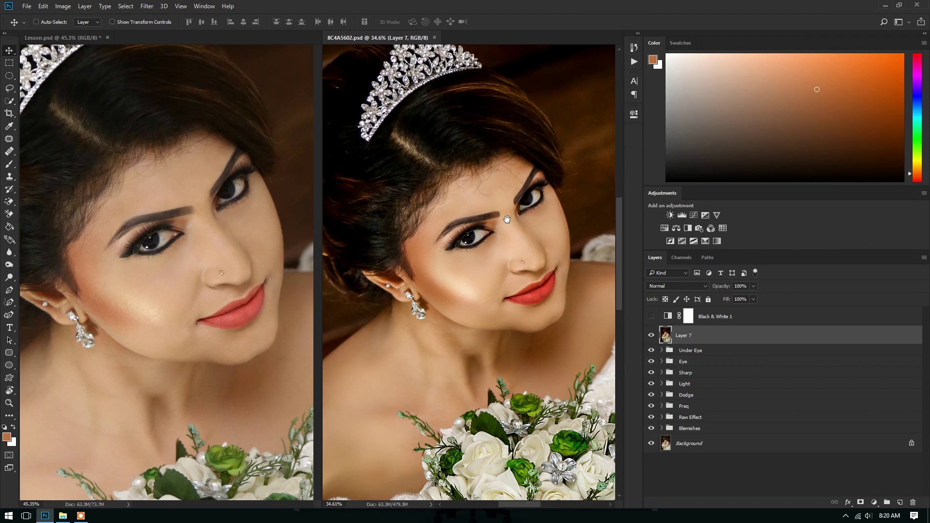